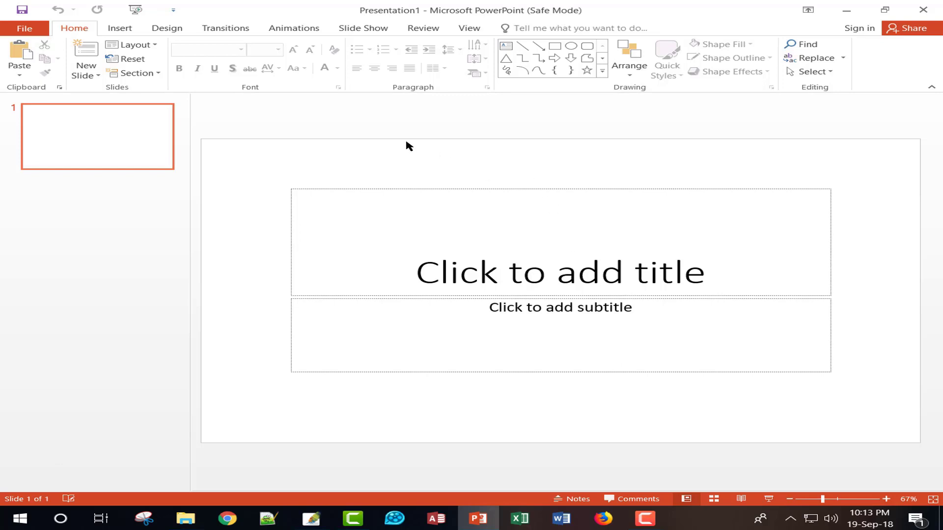
Step: Delete the title and subtitle placeholders from the slide
{"action": "left_click", "coordinate": [514, 189]}
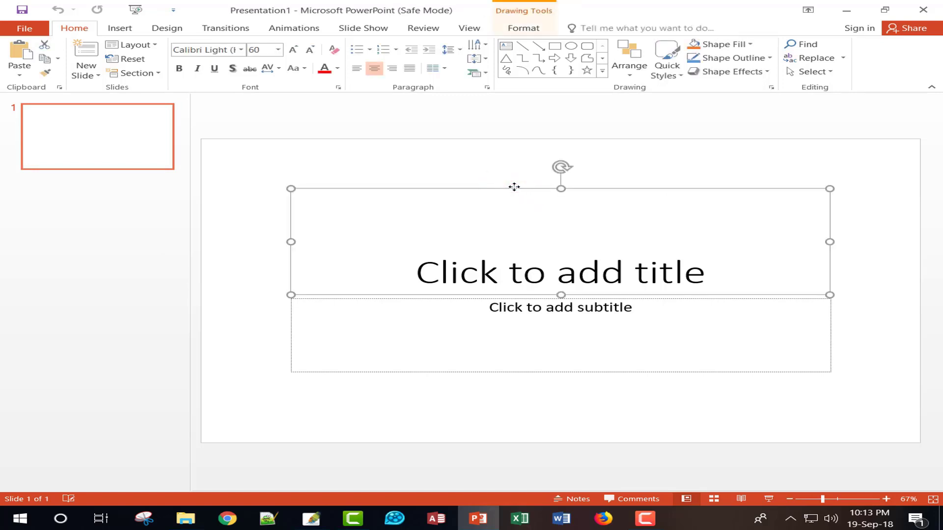
{"action": "key", "text": "Delete"}
{"action": "left_click", "coordinate": [478, 298]}
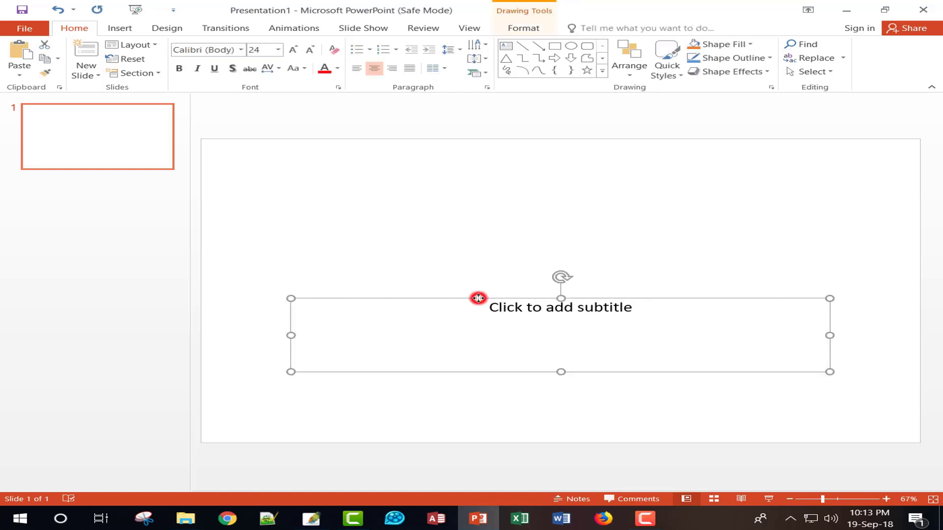
{"action": "key", "text": "Delete"}
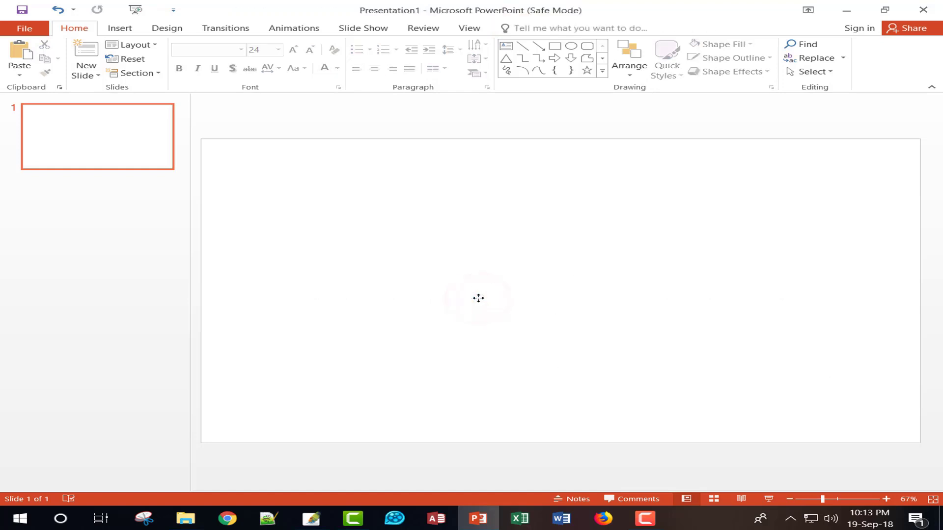
Step: Draw a donut shape near the slide centre and shrink it to about 0.33 inches
{"action": "left_click", "coordinate": [120, 30]}
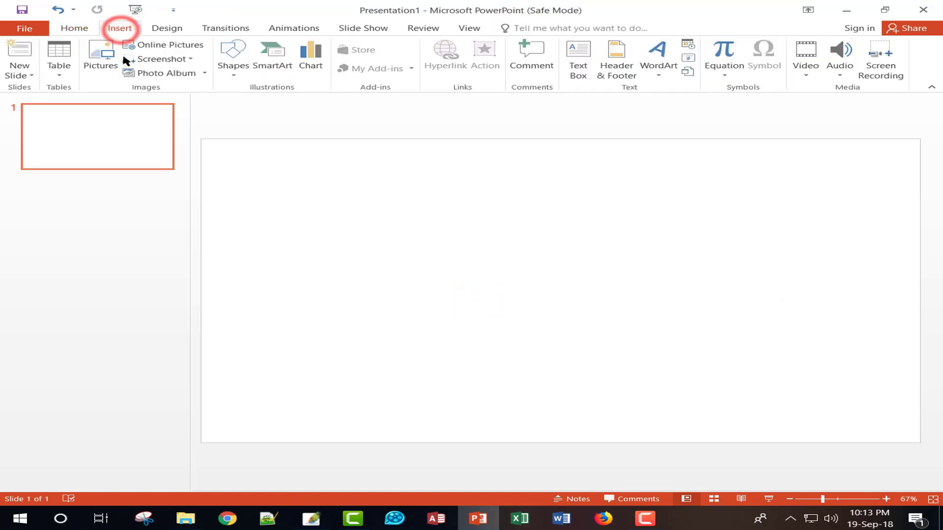
{"action": "left_click", "coordinate": [234, 69]}
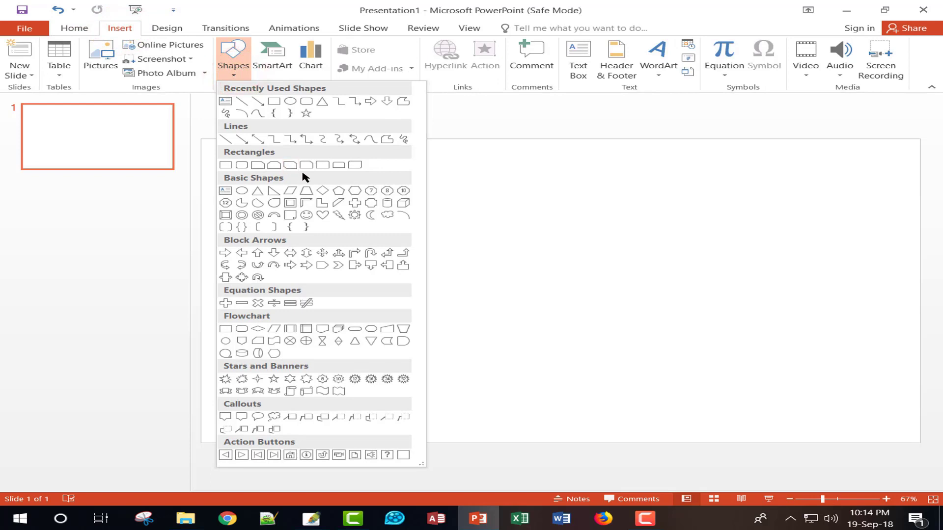
{"action": "left_click", "coordinate": [241, 216]}
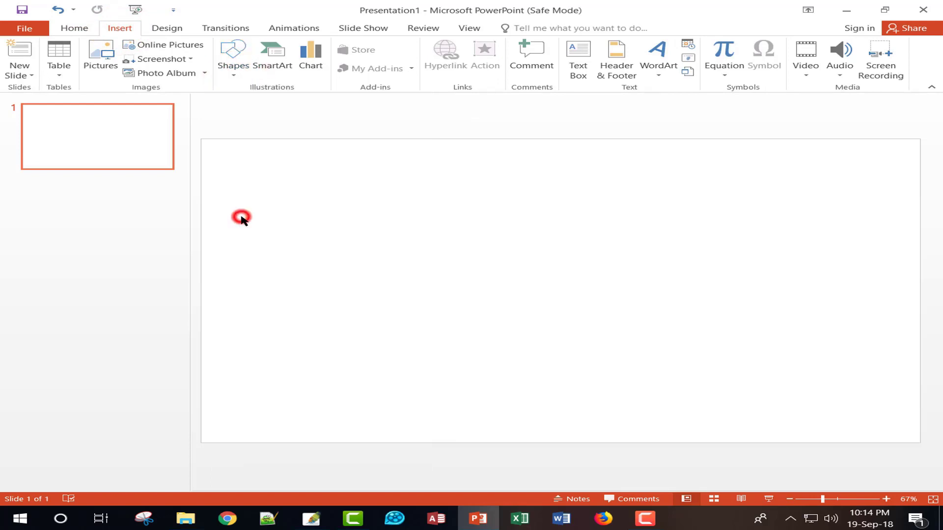
{"action": "mouse_move", "coordinate": [428, 217]}
{"action": "left_mouse_down"}
{"action": "mouse_move", "coordinate": [672, 364]}
{"action": "mouse_move", "coordinate": [680, 388]}
{"action": "left_mouse_up"}
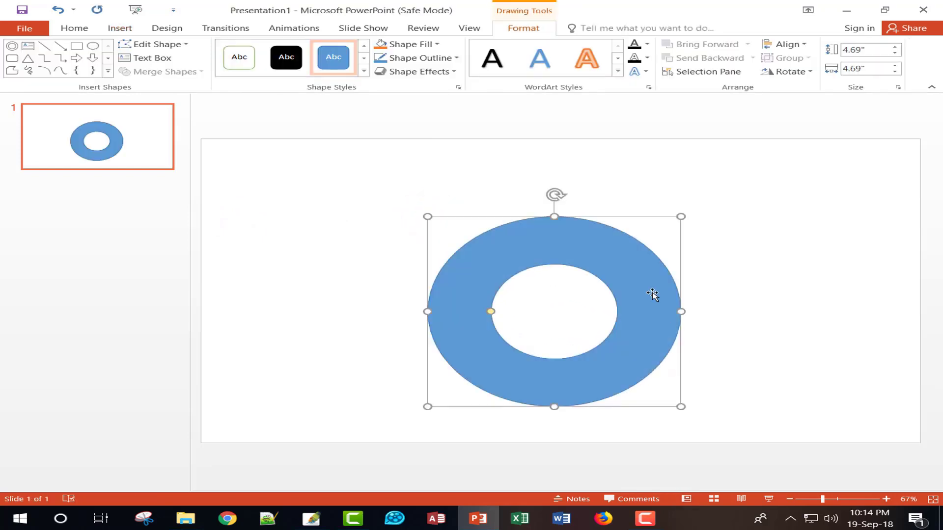
{"action": "left_click_drag", "start_coordinate": [638, 272], "coordinate": [631, 230]}
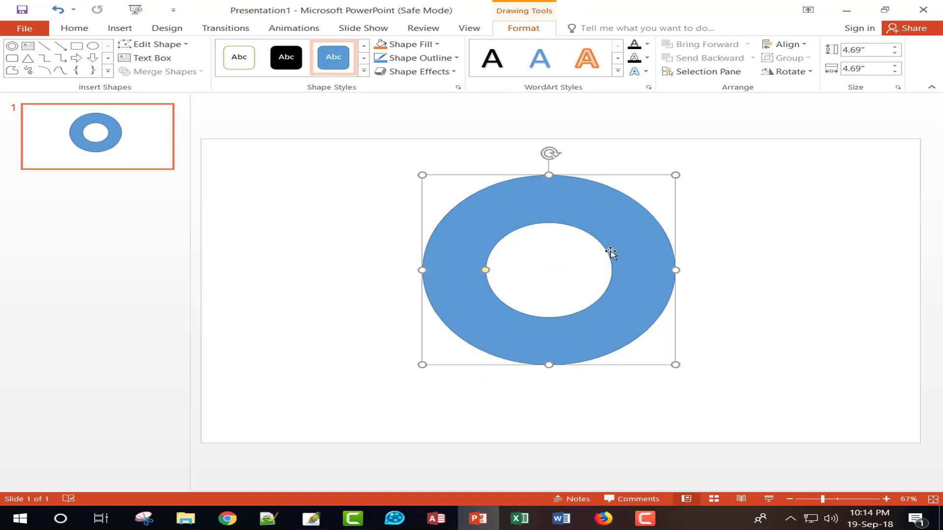
{"action": "left_click_drag", "start_coordinate": [422, 175], "coordinate": [552, 288]}
Step: Shrink the donut further and give it a gold fill with no outline
{"action": "scroll", "coordinate": [552, 289], "scroll_direction": "up", "scroll_amount": 10}
{"action": "left_click_drag", "start_coordinate": [454, 204], "coordinate": [559, 288]}
{"action": "left_click", "coordinate": [437, 43]}
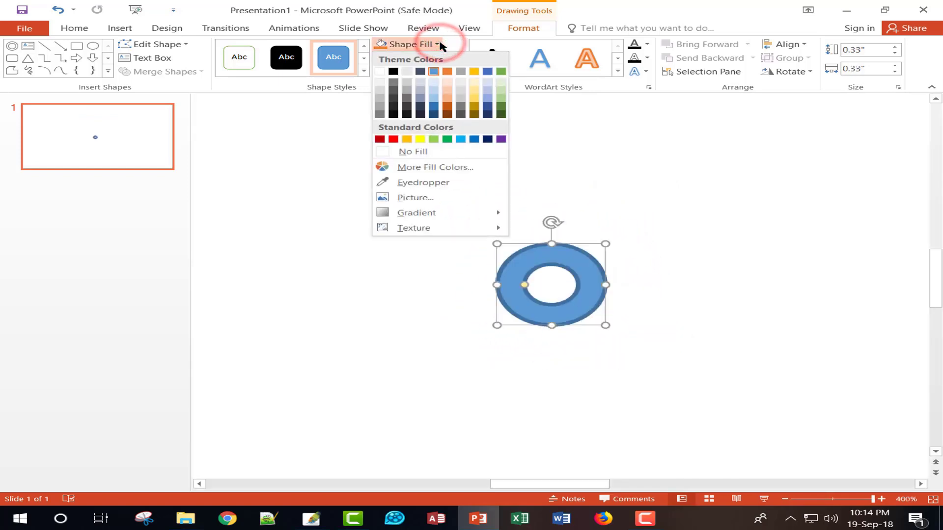
{"action": "left_click", "coordinate": [407, 141]}
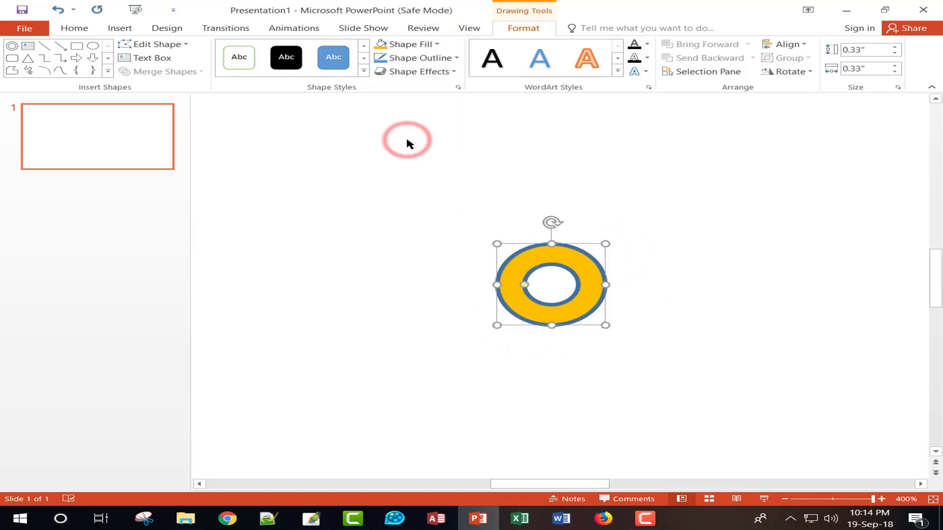
{"action": "left_click", "coordinate": [449, 57]}
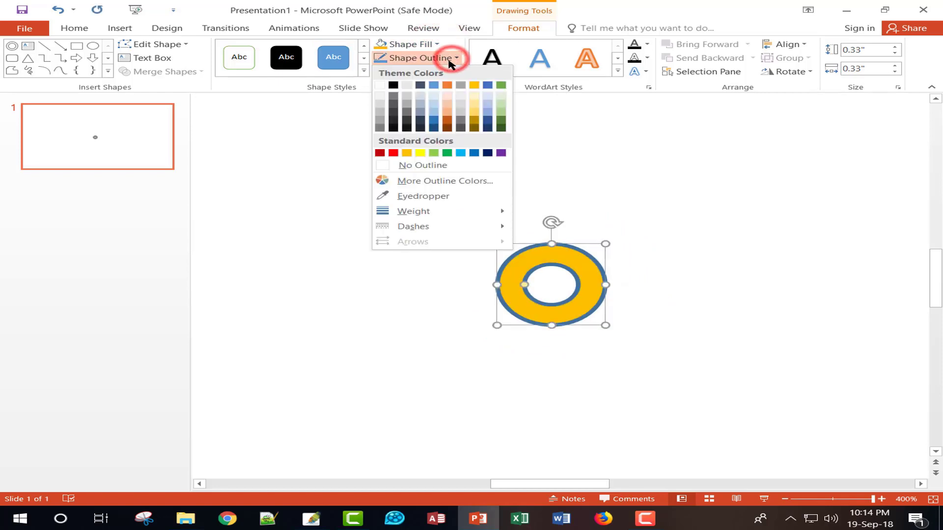
{"action": "left_click", "coordinate": [420, 166]}
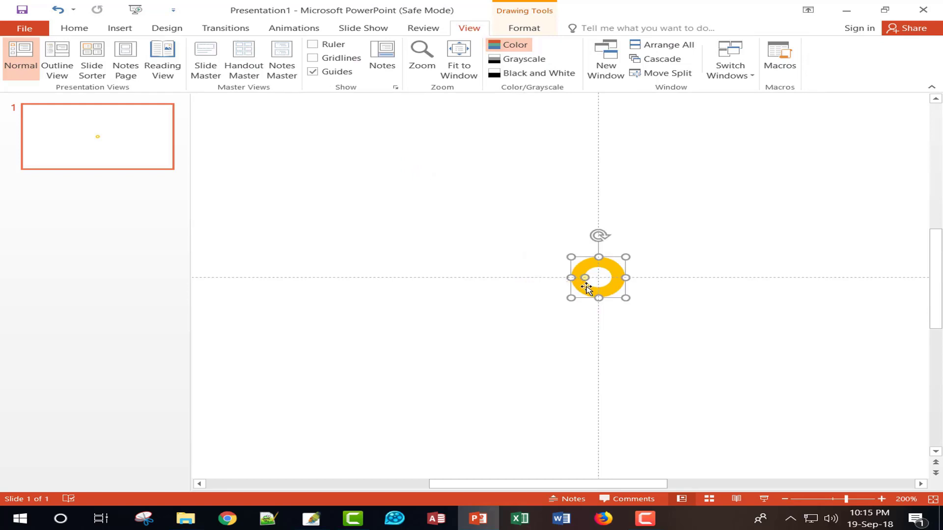
Step: Duplicate the donut, enlarge the copy around the hub, and thin it into a ring
{"action": "key", "text": "ctrl+d"}
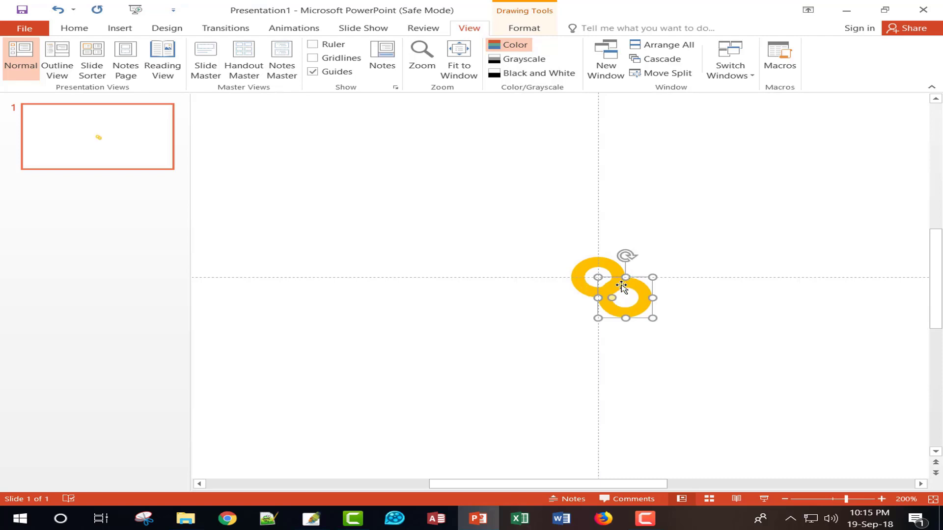
{"action": "left_click_drag", "start_coordinate": [622, 286], "coordinate": [381, 181]}
{"action": "left_click_drag", "start_coordinate": [411, 214], "coordinate": [773, 439]}
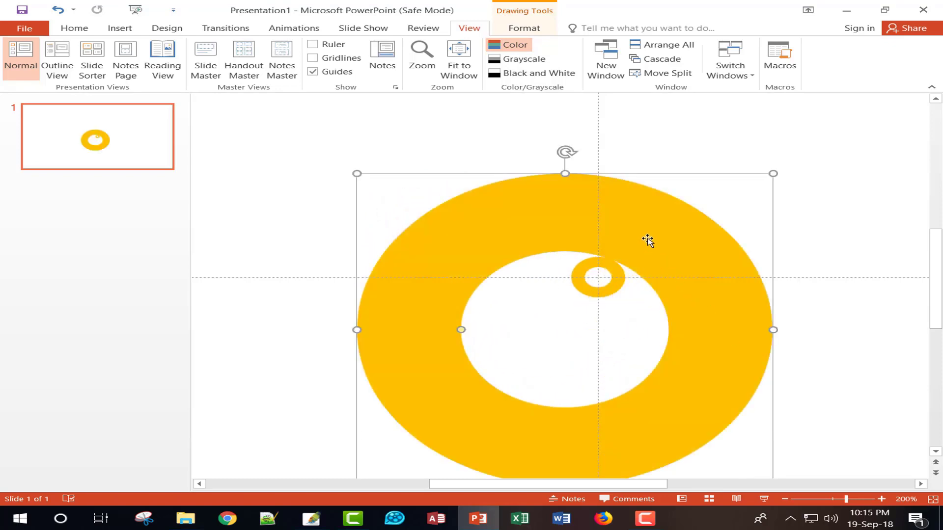
{"action": "left_click_drag", "start_coordinate": [648, 238], "coordinate": [676, 190]}
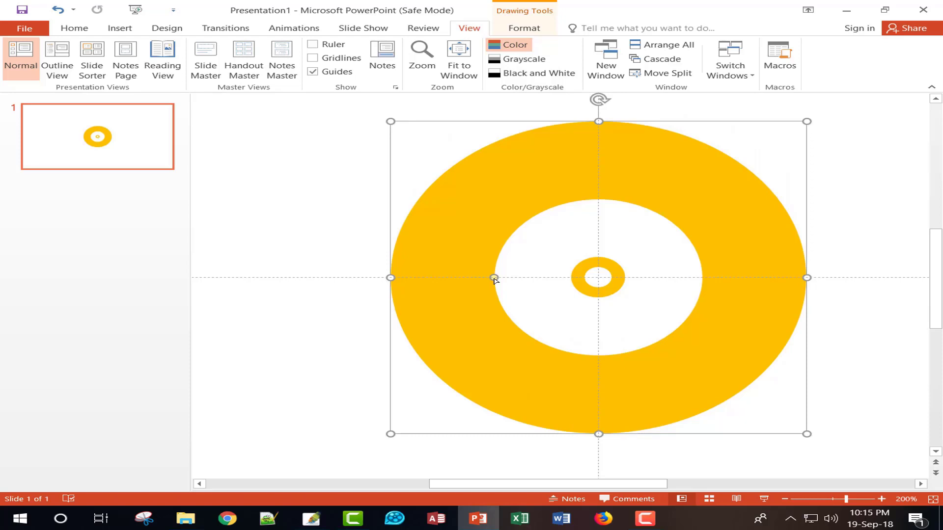
{"action": "left_click_drag", "start_coordinate": [494, 279], "coordinate": [393, 287]}
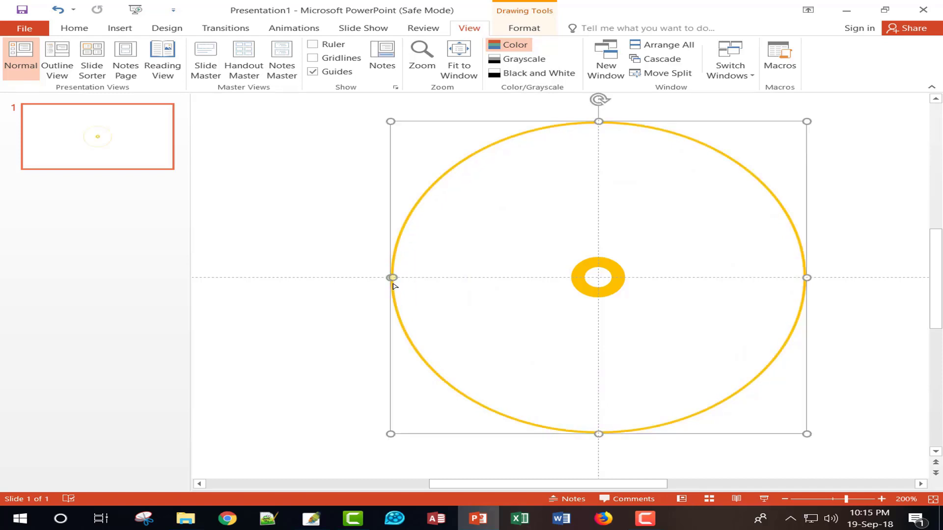
{"action": "left_click", "coordinate": [373, 282]}
{"action": "left_click", "coordinate": [120, 28]}
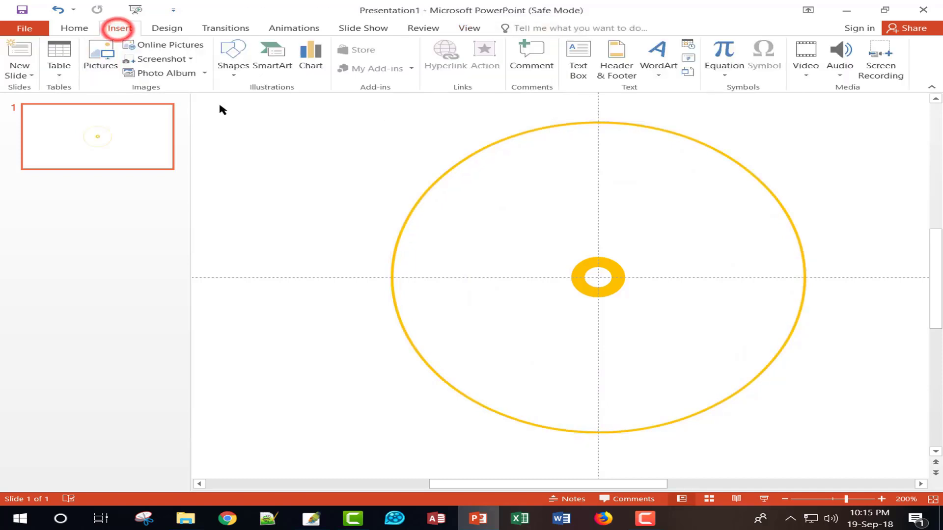
Step: Draw an arc left of the ring, extend it to a half-ellipse, and flip it horizontally
{"action": "left_click", "coordinate": [234, 68]}
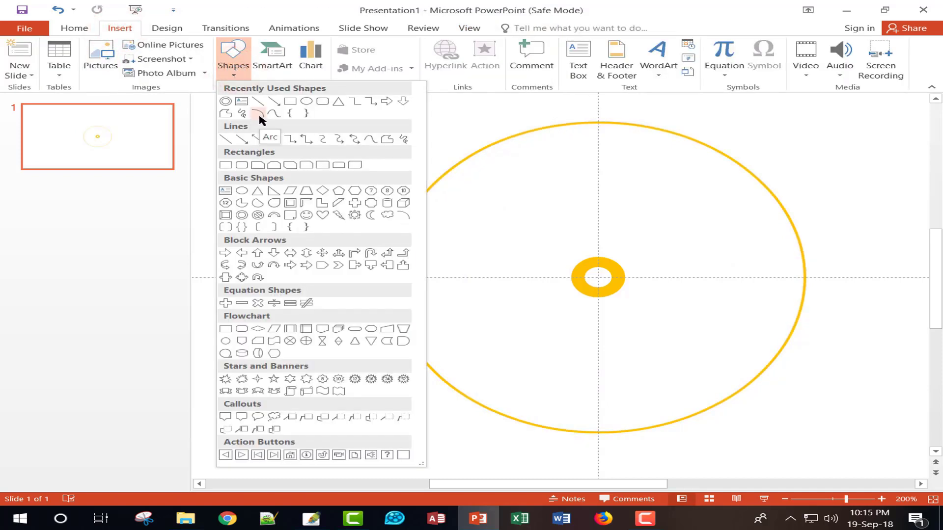
{"action": "left_click", "coordinate": [258, 114]}
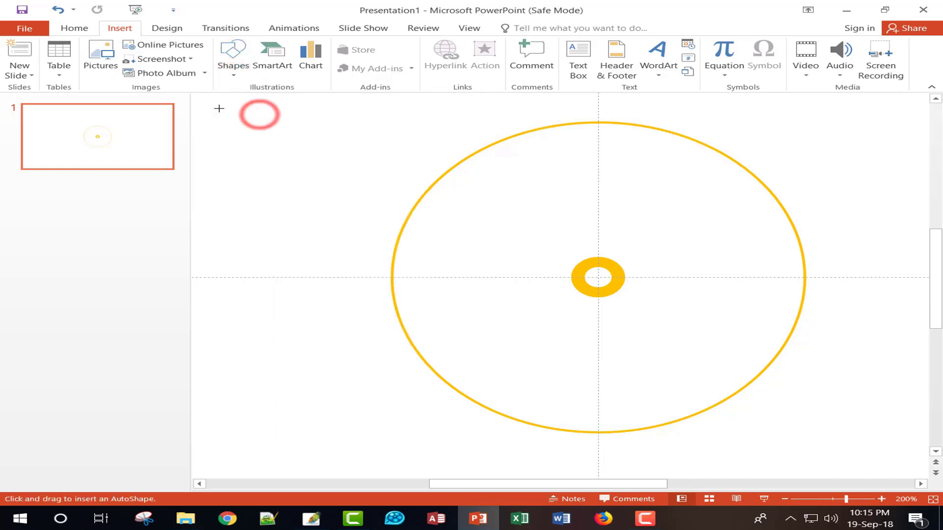
{"action": "mouse_move", "coordinate": [217, 107]}
{"action": "left_mouse_down"}
{"action": "mouse_move", "coordinate": [276, 175]}
{"action": "mouse_move", "coordinate": [325, 263]}
{"action": "mouse_move", "coordinate": [338, 375]}
{"action": "left_mouse_up"}
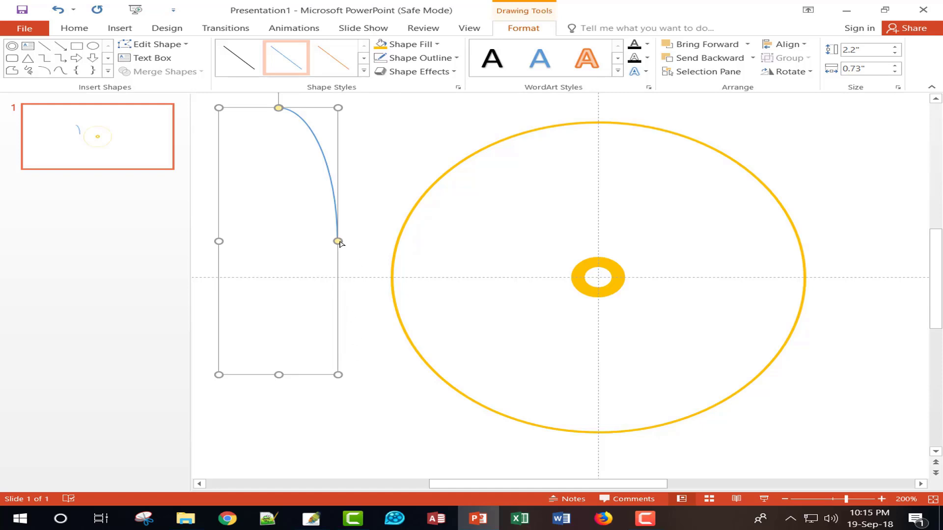
{"action": "left_click_drag", "start_coordinate": [338, 241], "coordinate": [293, 331]}
{"action": "left_click", "coordinate": [519, 28]}
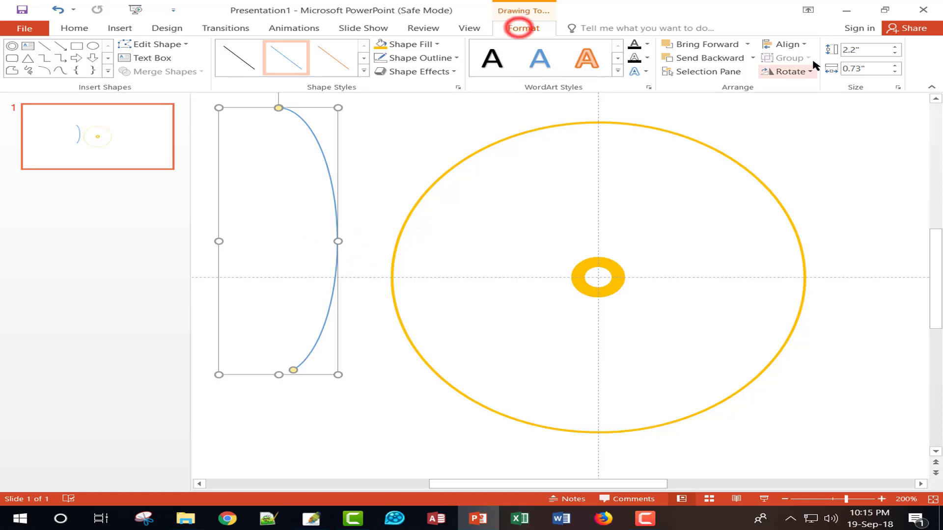
{"action": "left_click", "coordinate": [788, 71]}
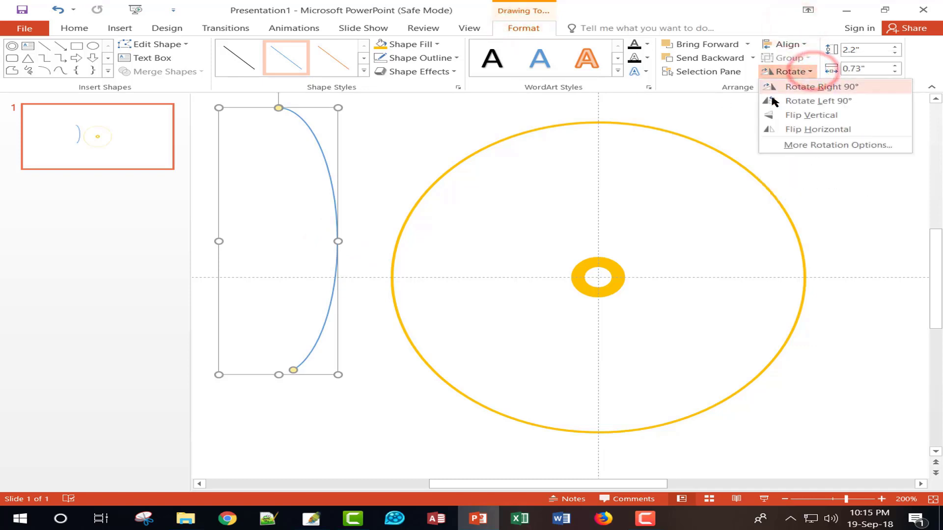
{"action": "left_click", "coordinate": [812, 131]}
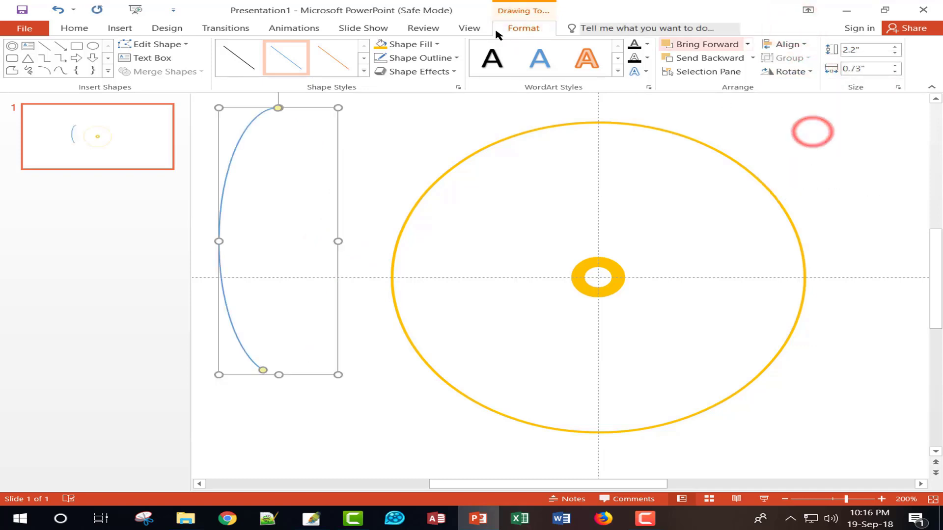
Step: Remove the arc's fill and give it a heavier gold outline
{"action": "left_click", "coordinate": [437, 44]}
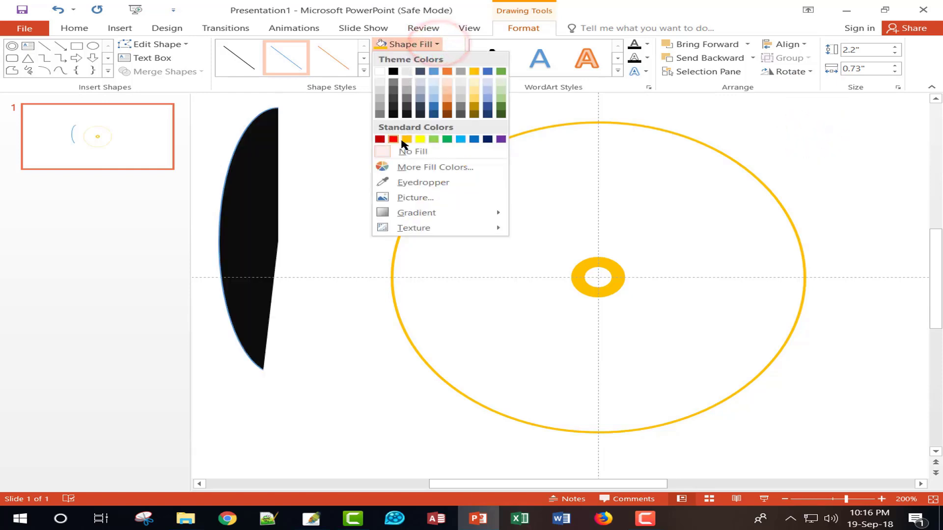
{"action": "left_click", "coordinate": [425, 152]}
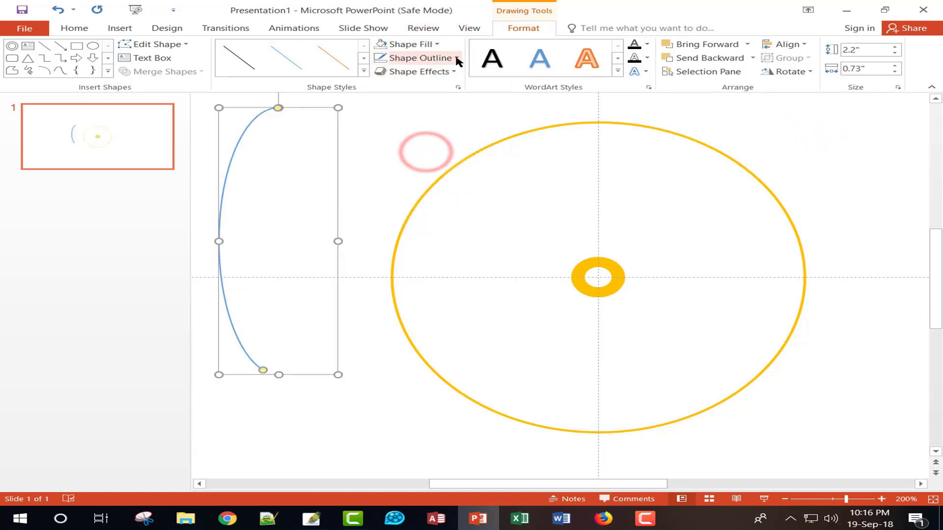
{"action": "left_click", "coordinate": [457, 58]}
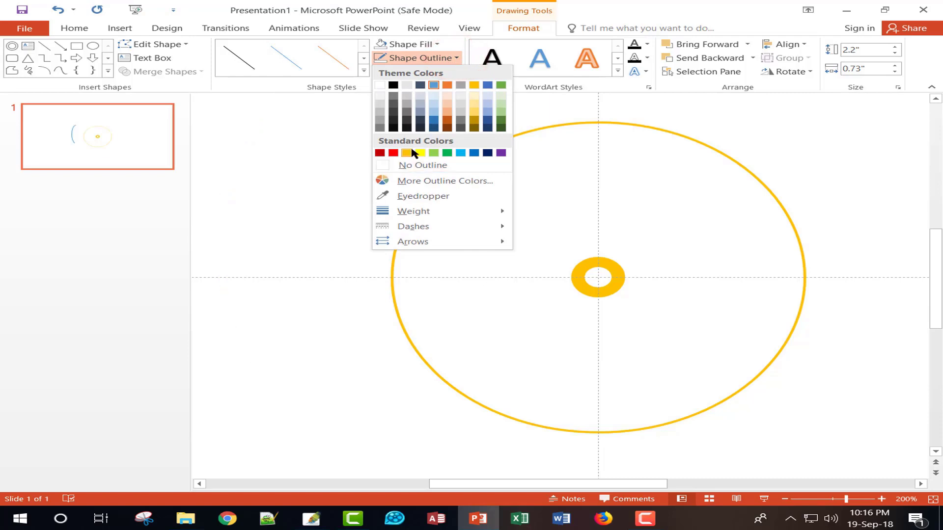
{"action": "left_click", "coordinate": [406, 153]}
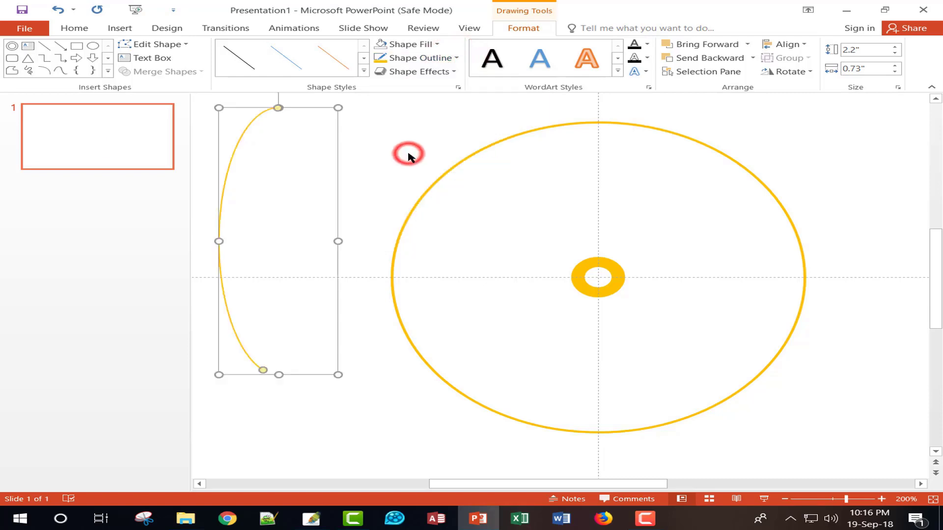
{"action": "left_click", "coordinate": [457, 58]}
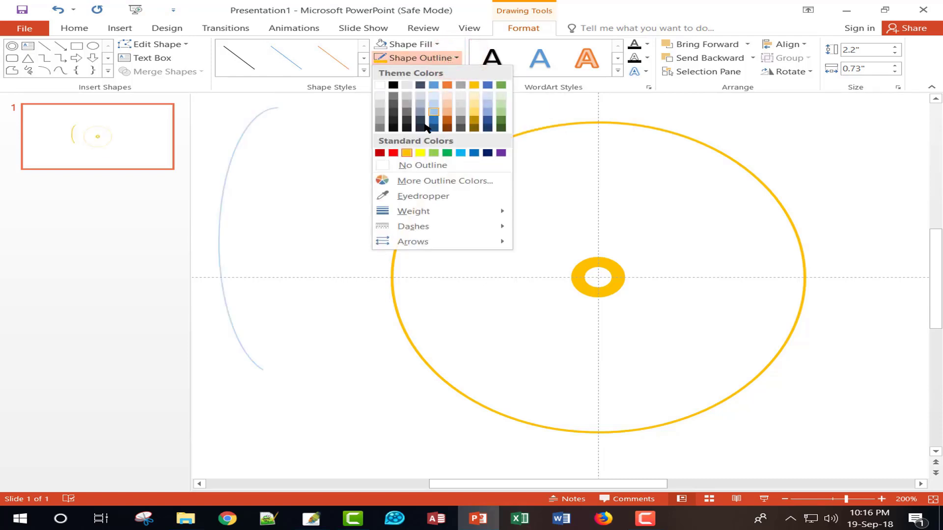
{"action": "mouse_move", "coordinate": [421, 210]}
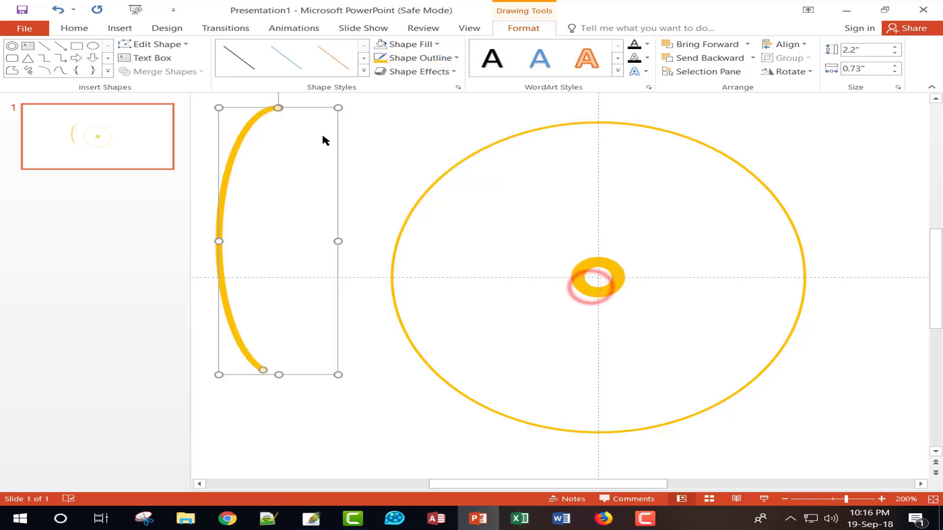
Step: Move the arc into the ring, shorten and recurve it, and send it behind the hub
{"action": "left_click_drag", "start_coordinate": [243, 132], "coordinate": [590, 139]}
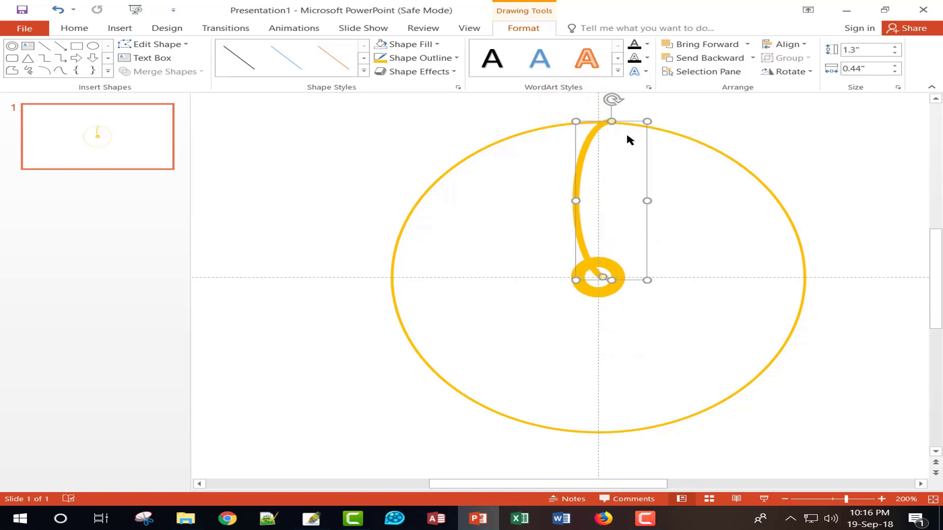
{"action": "left_click_drag", "start_coordinate": [647, 120], "coordinate": [631, 135]}
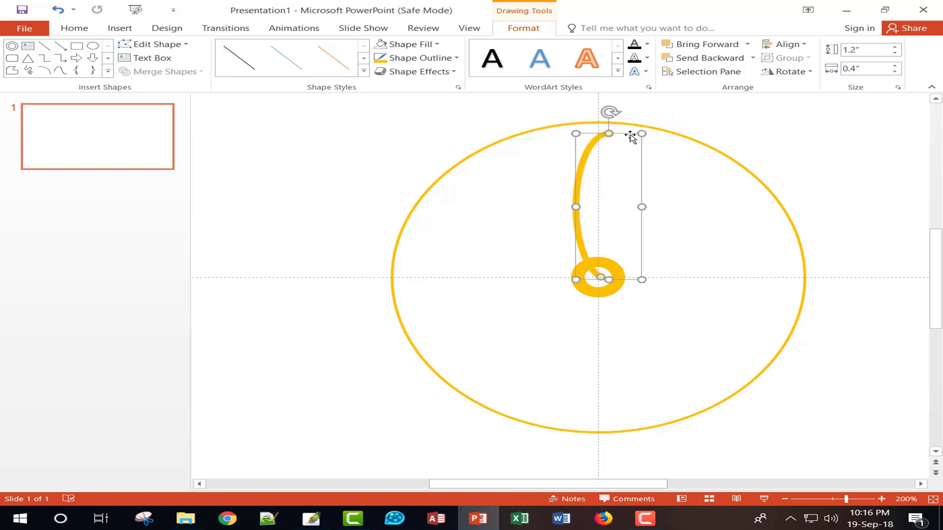
{"action": "scroll", "coordinate": [590, 149], "scroll_direction": "up", "scroll_amount": 5}
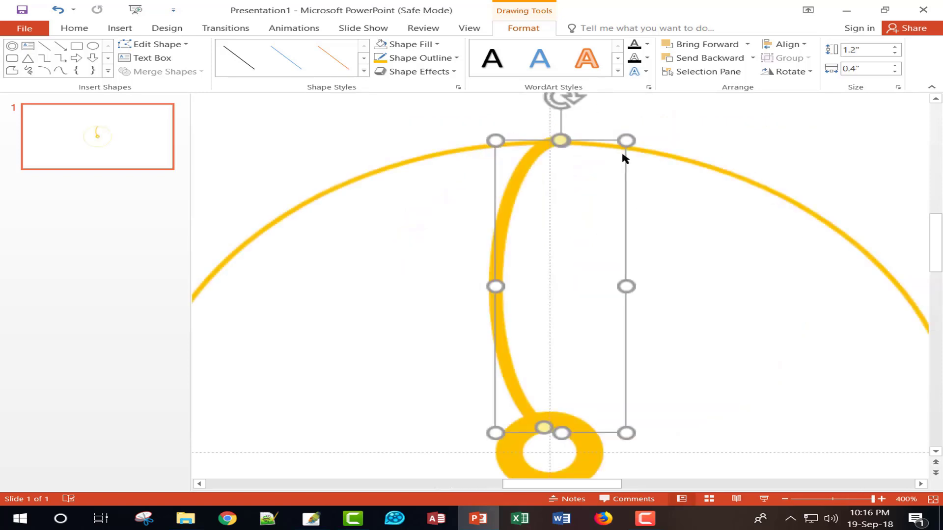
{"action": "left_click_drag", "start_coordinate": [560, 141], "coordinate": [547, 144]}
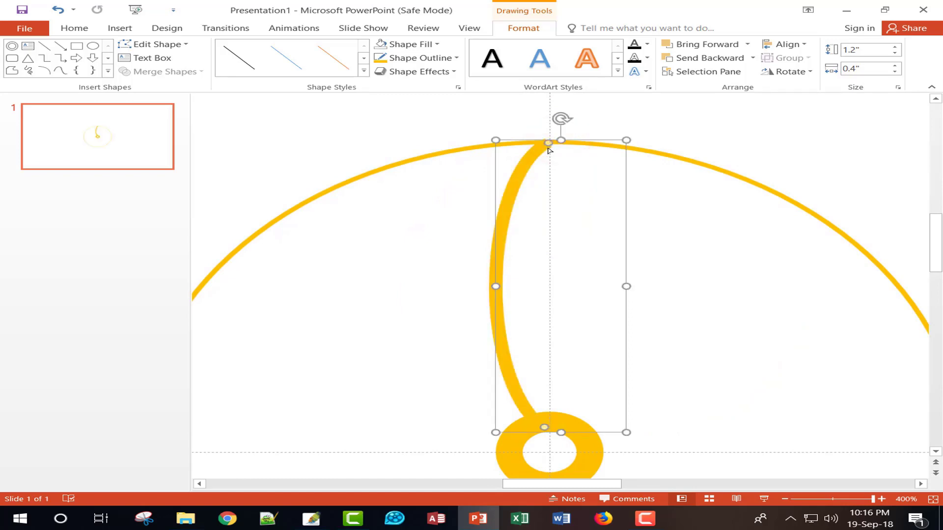
{"action": "scroll", "coordinate": [511, 160], "scroll_direction": "down", "scroll_amount": 3}
{"action": "right_click", "coordinate": [511, 155]}
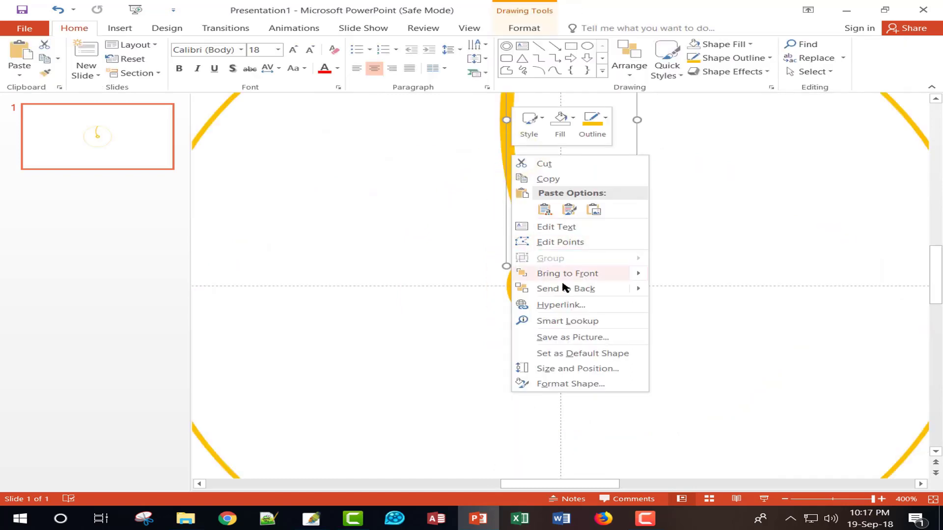
{"action": "mouse_move", "coordinate": [639, 290]}
{"action": "left_click", "coordinate": [705, 292]}
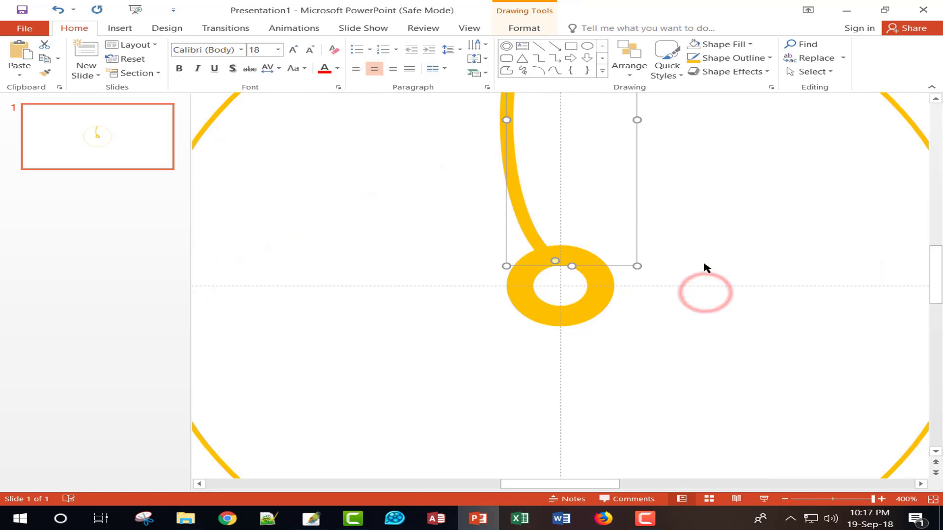
Step: Thicken the outer ring, then select the ring, spoke and hub together
{"action": "scroll", "coordinate": [484, 277], "scroll_direction": "down", "scroll_amount": 3}
{"action": "left_click", "coordinate": [484, 277]}
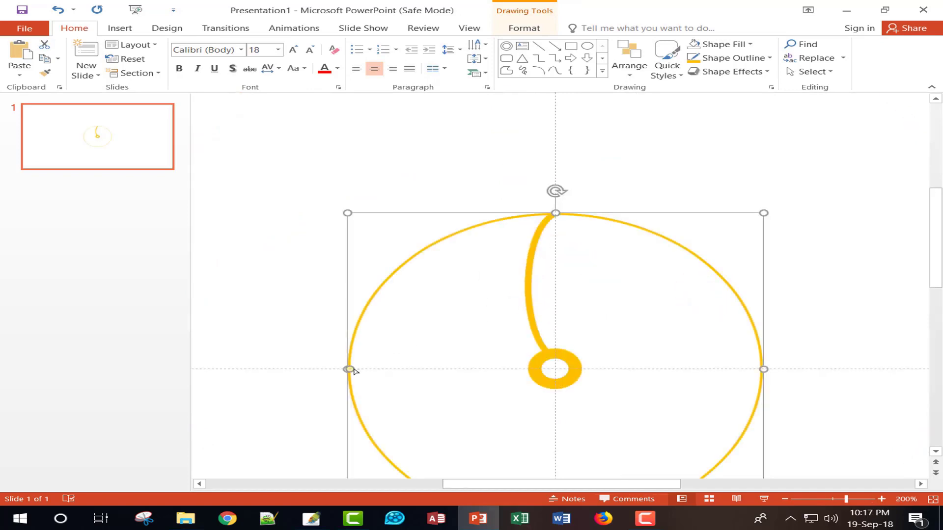
{"action": "left_click_drag", "start_coordinate": [349, 369], "coordinate": [354, 370]}
{"action": "scroll", "coordinate": [533, 278], "scroll_direction": "down", "scroll_amount": 3}
{"action": "left_click", "coordinate": [294, 113]}
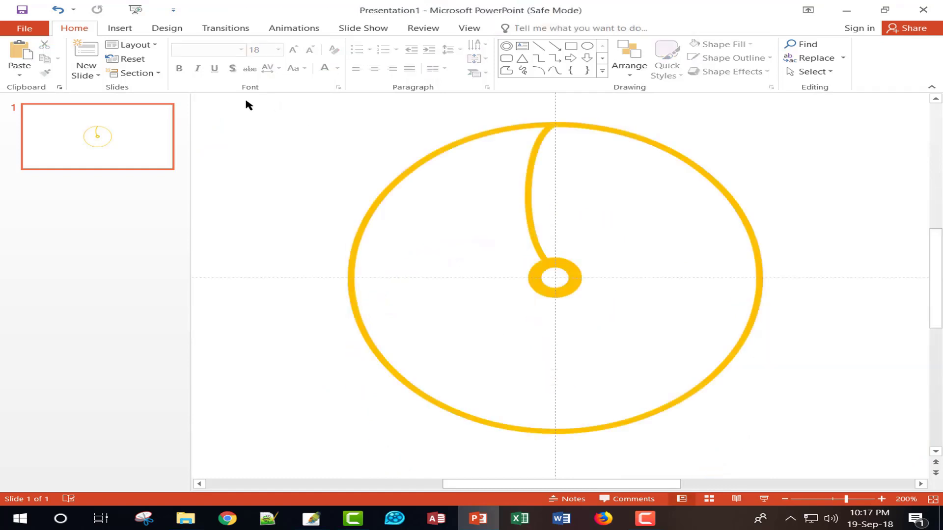
{"action": "left_click_drag", "start_coordinate": [233, 105], "coordinate": [869, 464]}
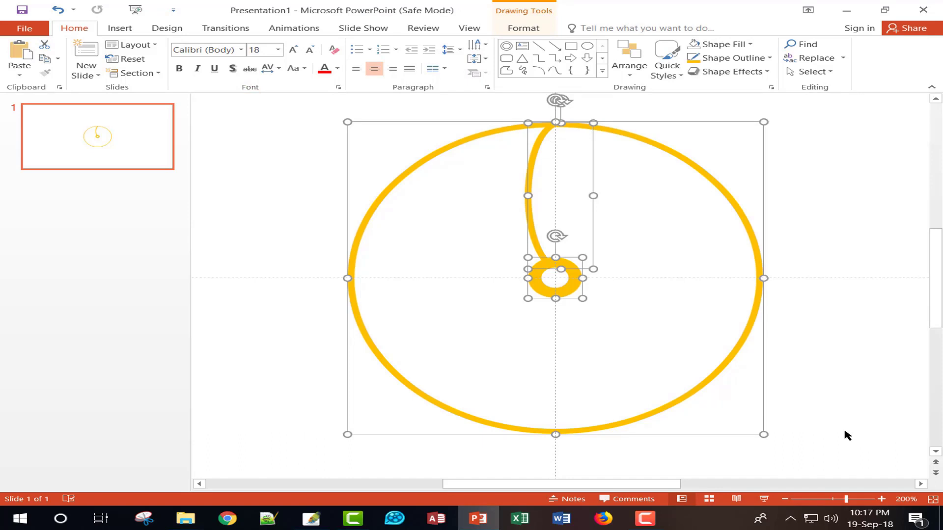
Step: Group the ring, spoke and hub, then duplicate the group and rotate the copy so its spoke tilts left
{"action": "key", "text": "ctrl+g"}
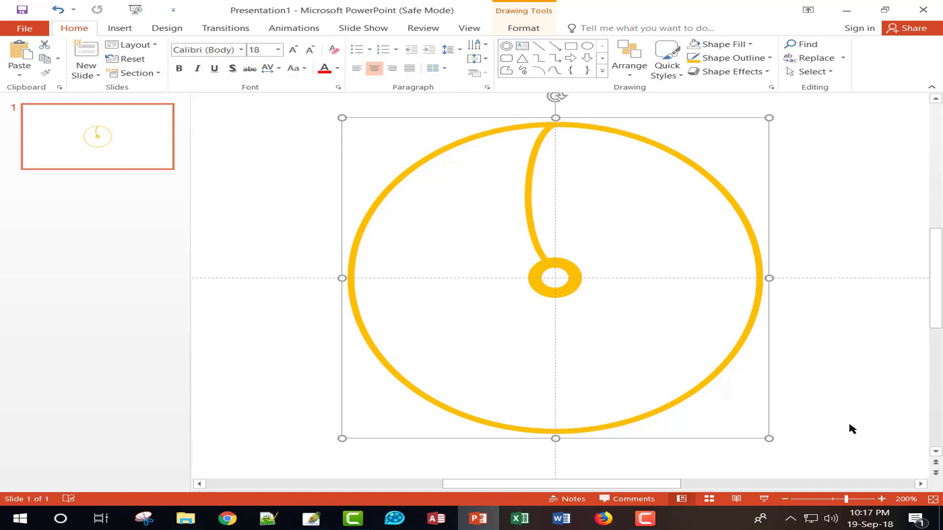
{"action": "key", "text": "ctrl+d"}
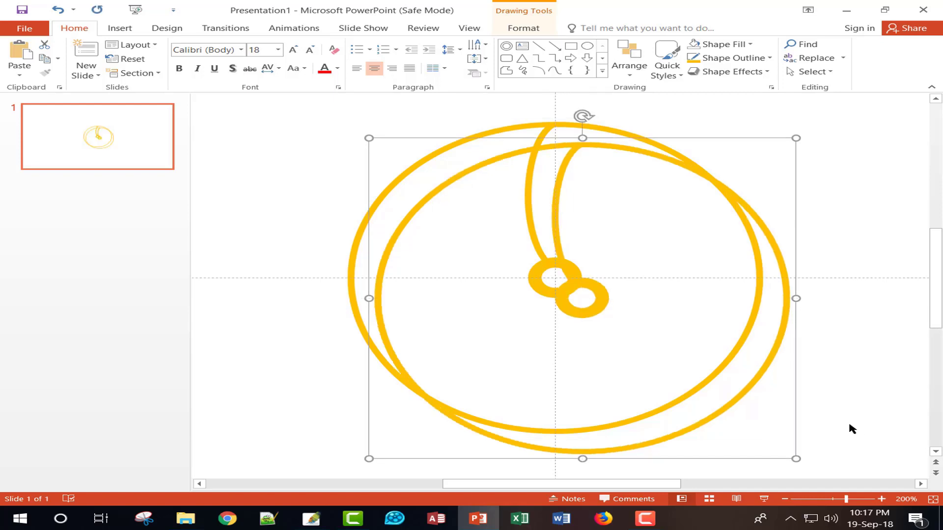
{"action": "left_click_drag", "start_coordinate": [602, 299], "coordinate": [577, 277]}
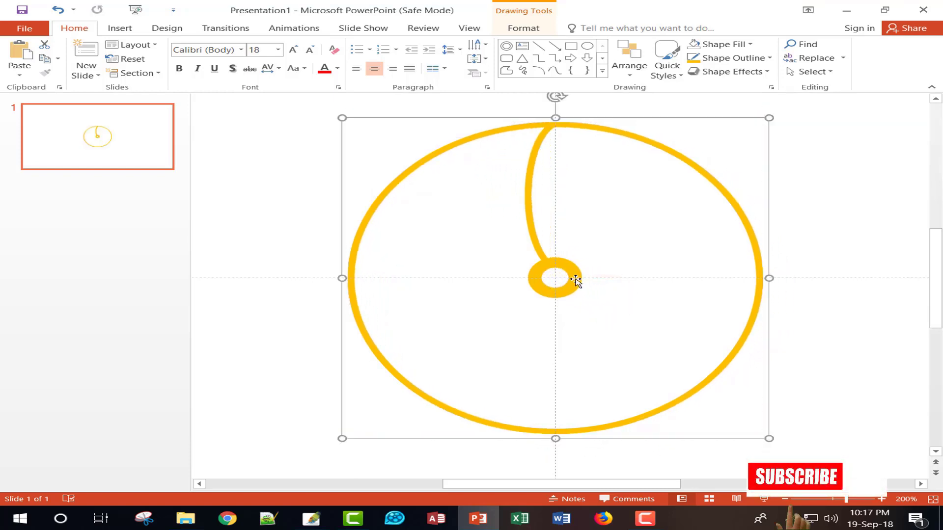
{"action": "scroll", "coordinate": [562, 106], "scroll_direction": "up", "scroll_amount": 1}
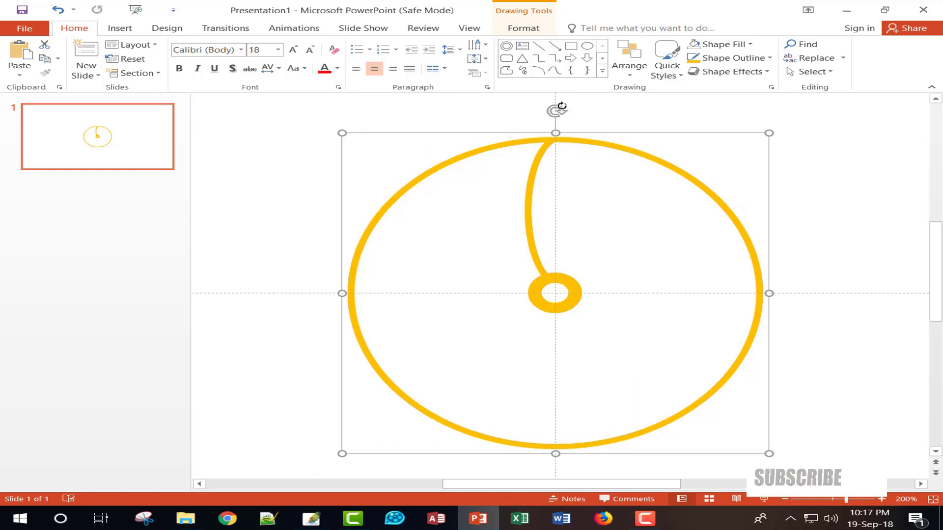
{"action": "left_click_drag", "start_coordinate": [555, 111], "coordinate": [444, 127]}
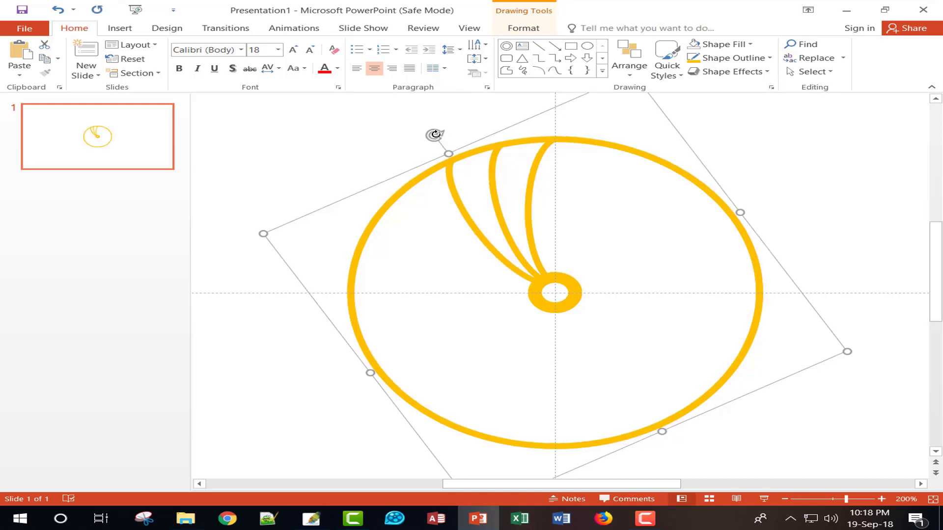
{"action": "mouse_move", "coordinate": [435, 134]}
{"action": "left_mouse_down"}
{"action": "mouse_move", "coordinate": [370, 171]}
{"action": "mouse_move", "coordinate": [383, 157]}
{"action": "left_mouse_up"}
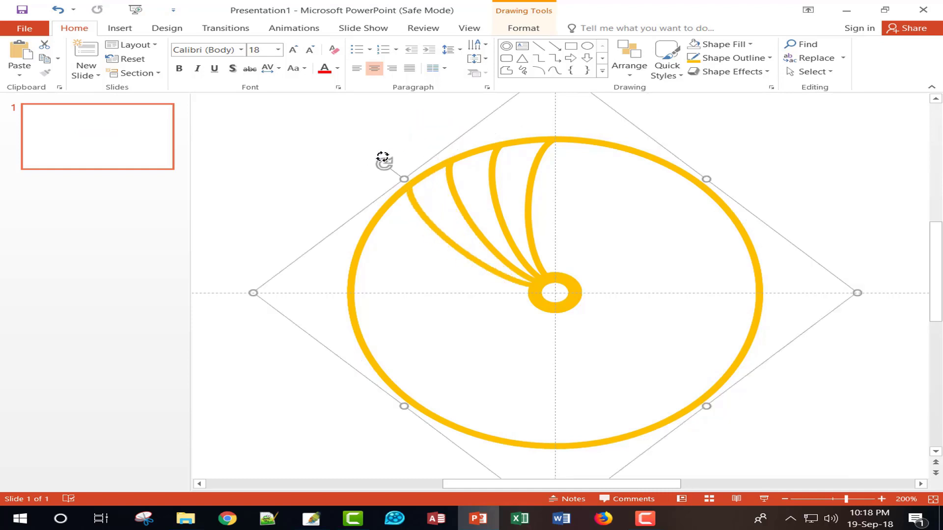
{"action": "left_click", "coordinate": [321, 142]}
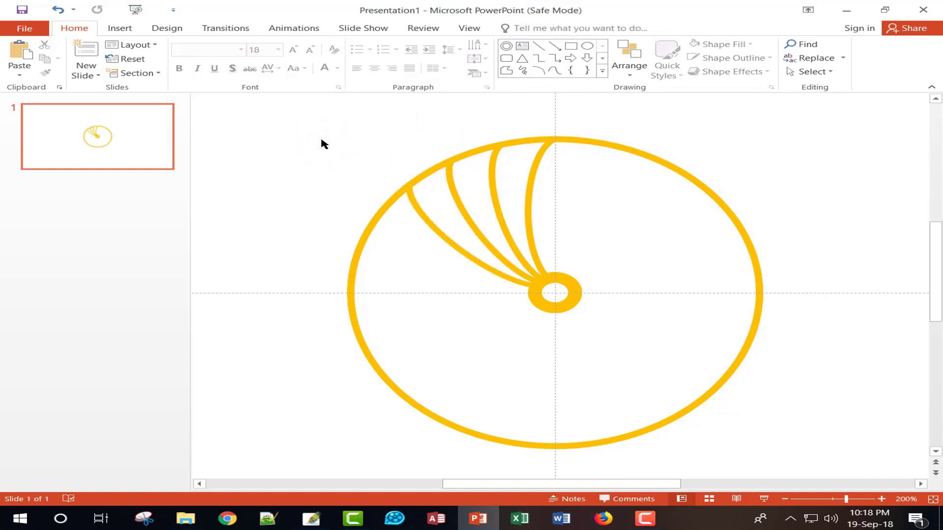
Step: Group all shapes, duplicate the group in place, and rotate the copy to add spokes
{"action": "key", "text": "ctrl+a"}
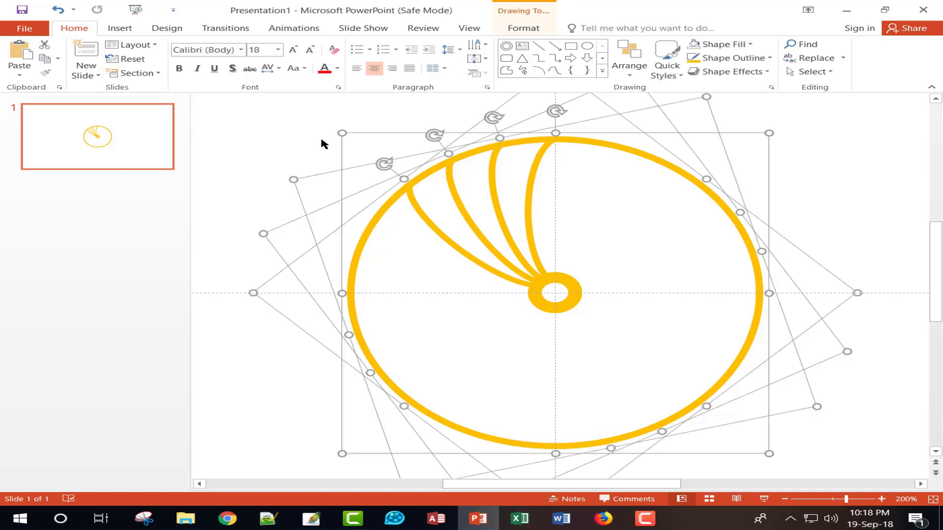
{"action": "key", "text": "ctrl+g"}
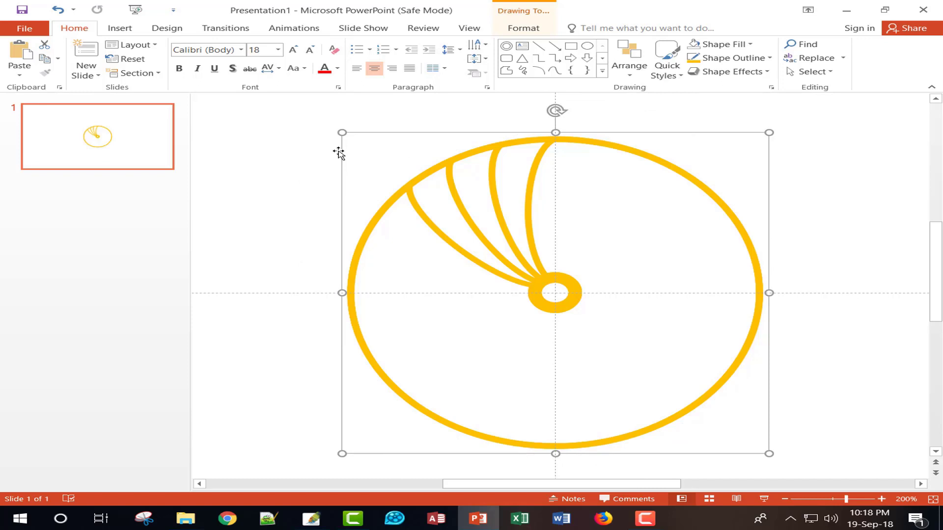
{"action": "key", "text": "ctrl+d"}
{"action": "left_click_drag", "start_coordinate": [589, 301], "coordinate": [562, 280]}
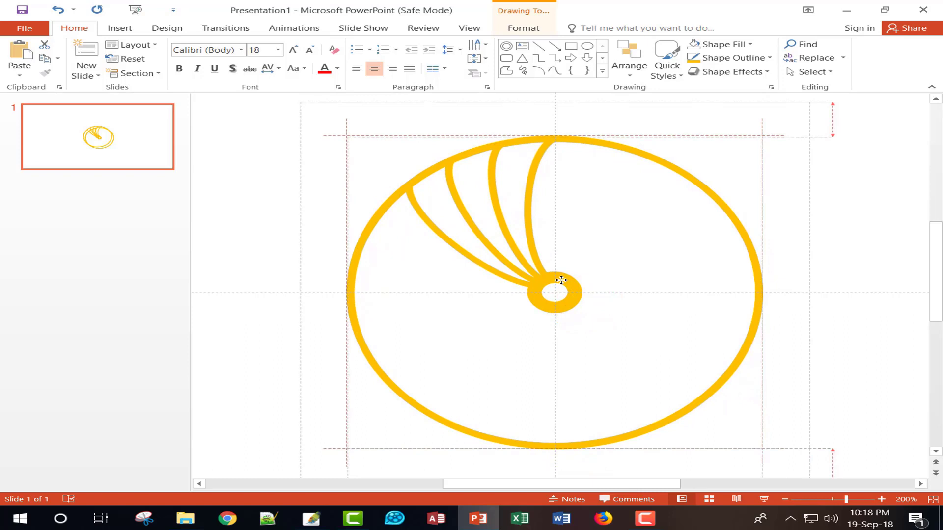
{"action": "left_click_drag", "start_coordinate": [561, 280], "coordinate": [561, 280]}
{"action": "left_click_drag", "start_coordinate": [554, 108], "coordinate": [349, 194]}
{"action": "left_click", "coordinate": [322, 161]}
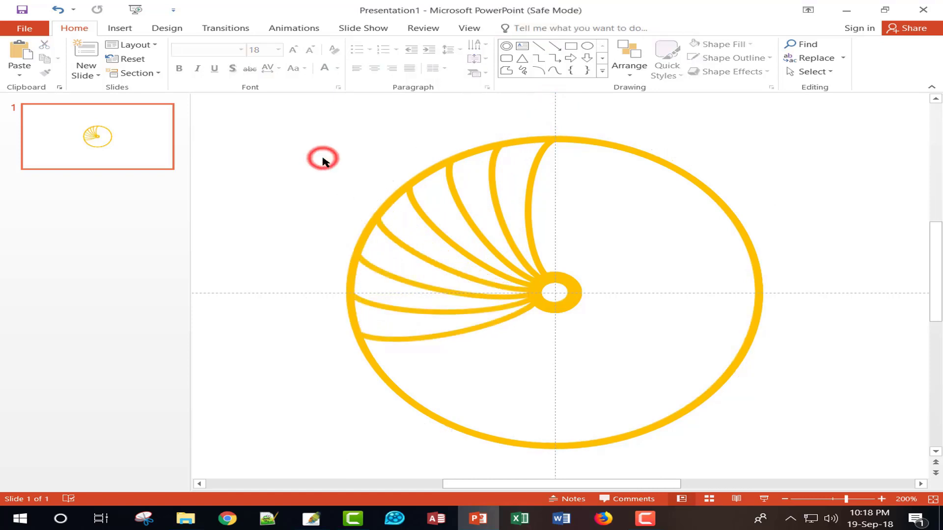
Step: Group both spoke sets, duplicate and rotate the copy so spokes fill the whole wheel
{"action": "key", "text": "ctrl+a"}
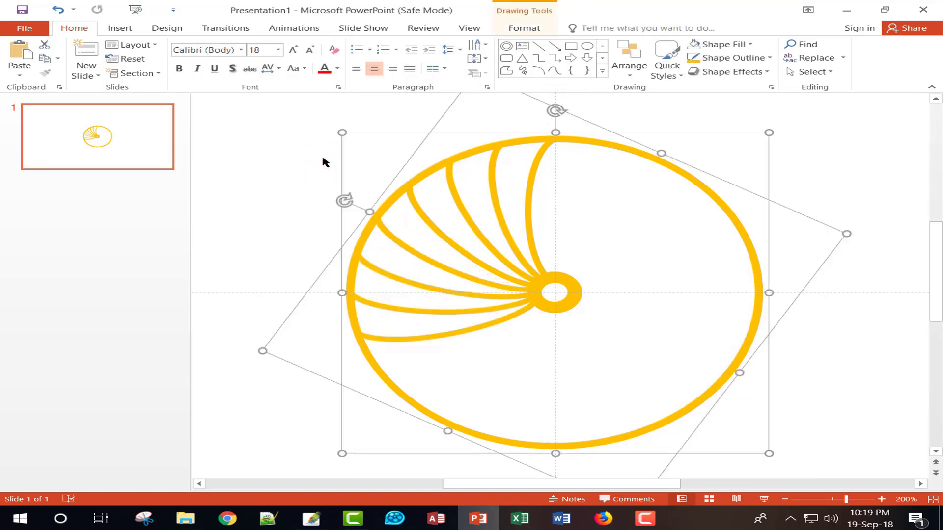
{"action": "key", "text": "ctrl+g"}
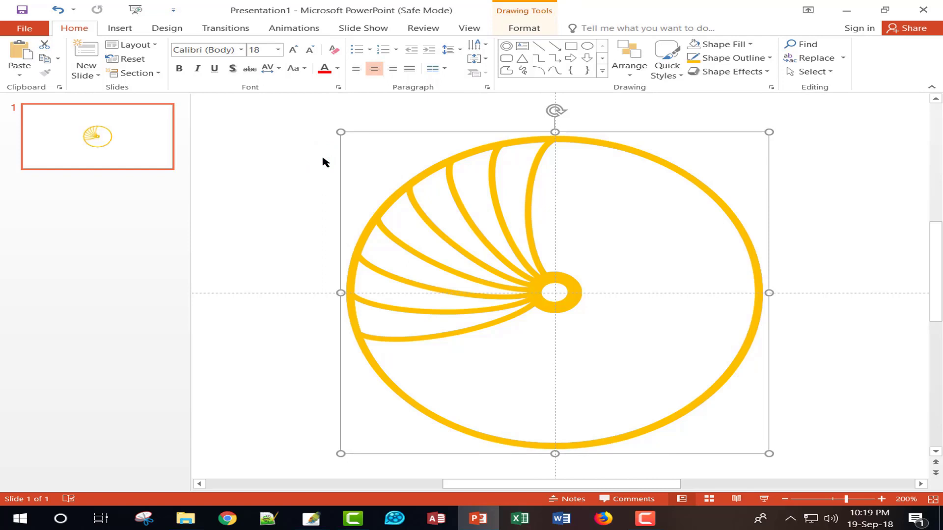
{"action": "key", "text": "ctrl+d"}
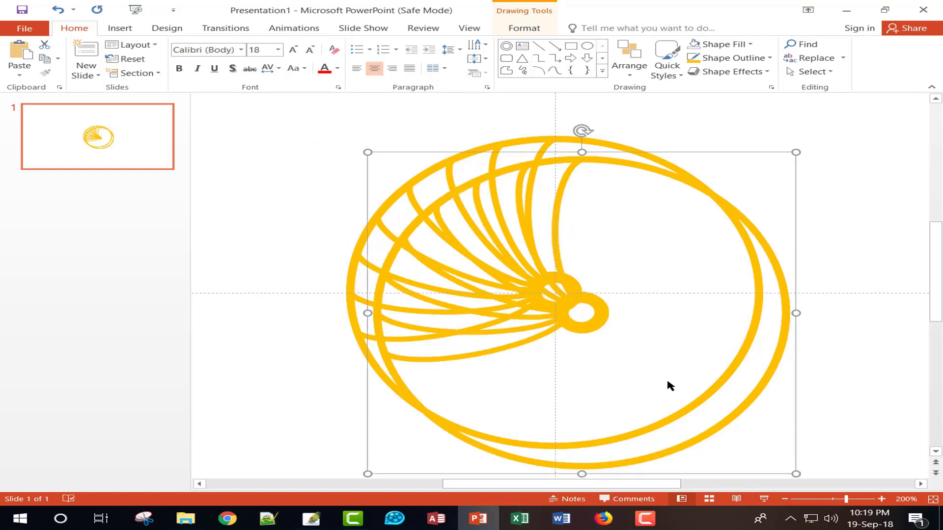
{"action": "left_click_drag", "start_coordinate": [603, 305], "coordinate": [575, 282]}
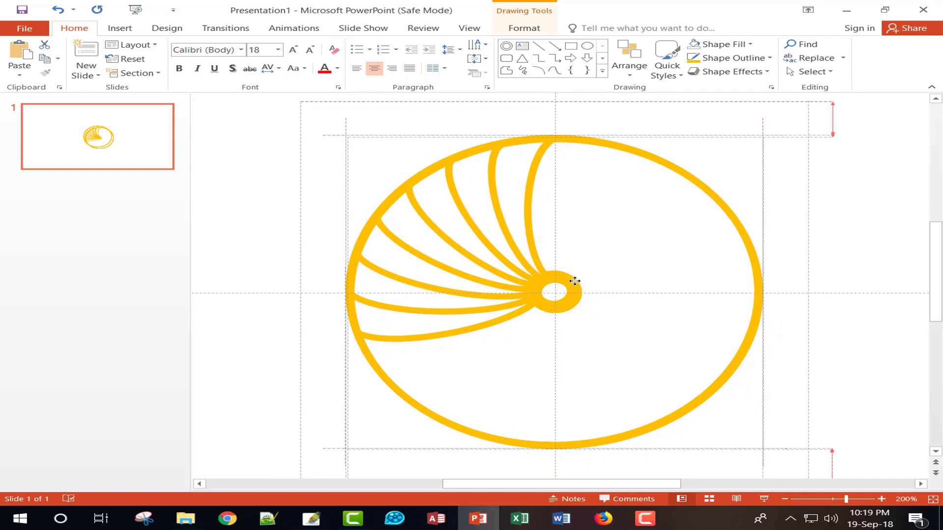
{"action": "mouse_move", "coordinate": [555, 118]}
{"action": "left_mouse_down"}
{"action": "mouse_move", "coordinate": [364, 312]}
{"action": "mouse_move", "coordinate": [341, 385]}
{"action": "left_mouse_up"}
{"action": "left_click", "coordinate": [887, 374]}
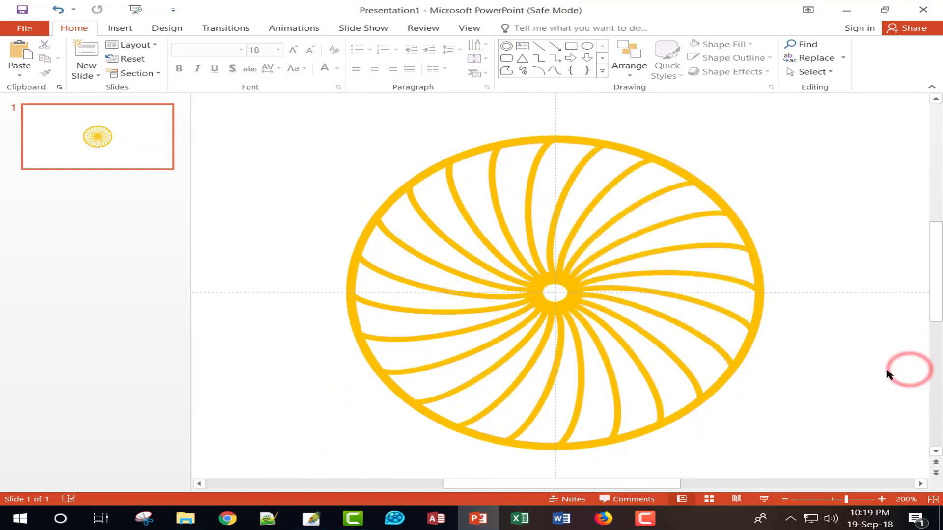
{"action": "key", "text": "ctrl+a"}
{"action": "left_click", "coordinate": [246, 158]}
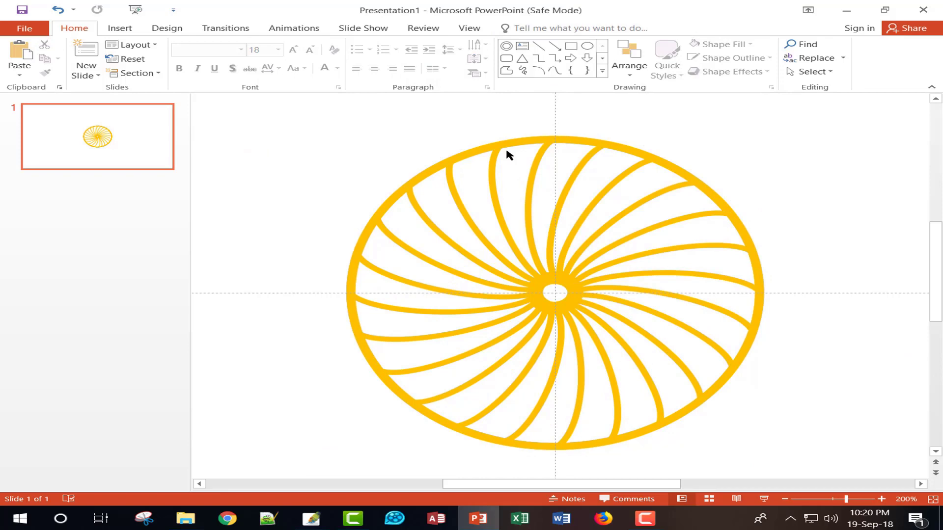
Step: Set the slide background to solid black through Format Background
{"action": "left_click", "coordinate": [167, 28]}
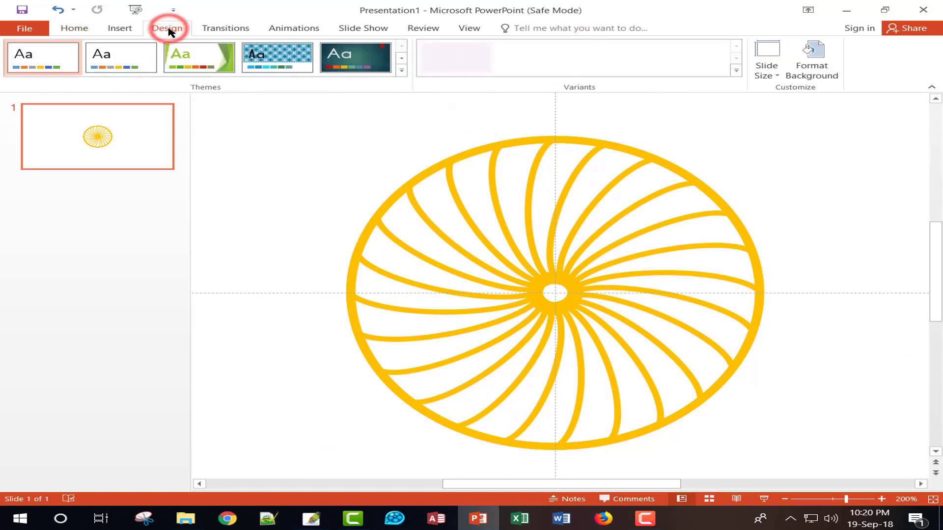
{"action": "left_click", "coordinate": [828, 77]}
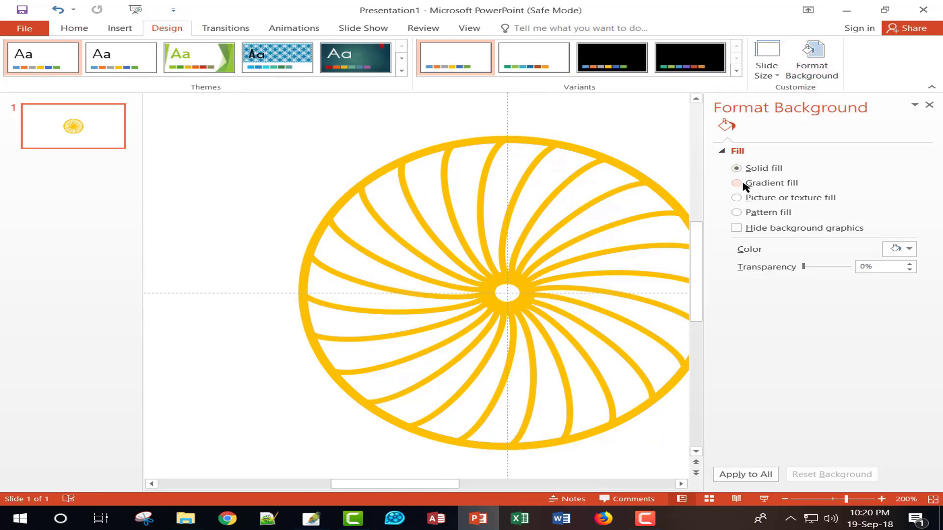
{"action": "left_click", "coordinate": [909, 248]}
{"action": "left_click", "coordinate": [826, 290]}
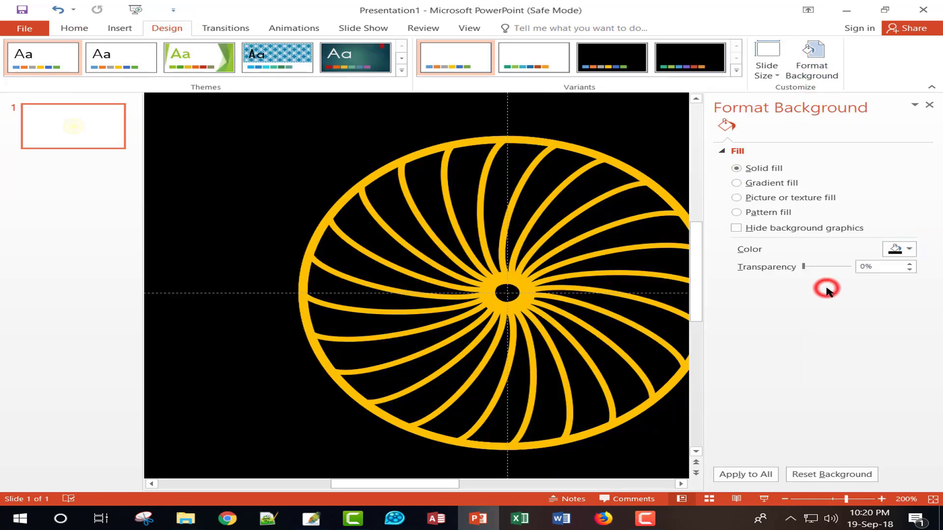
{"action": "left_click", "coordinate": [929, 105]}
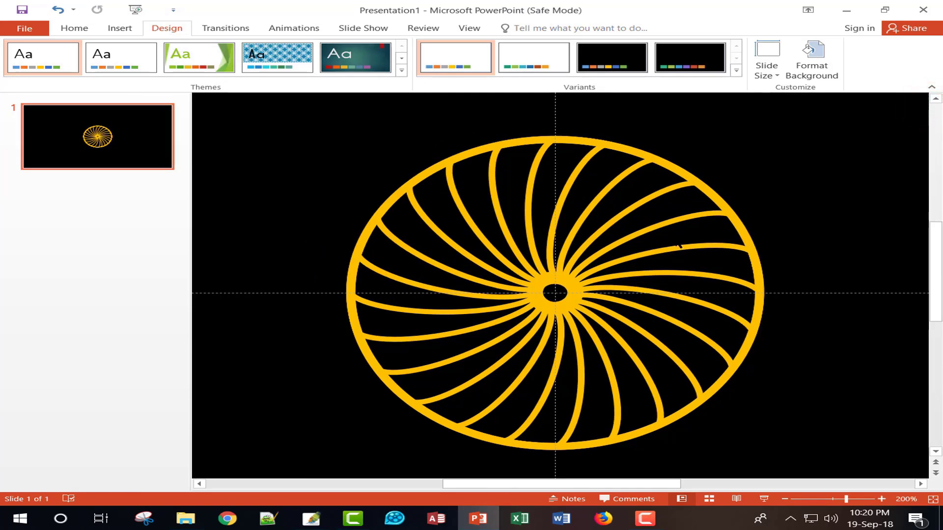
{"action": "left_click", "coordinate": [529, 142]}
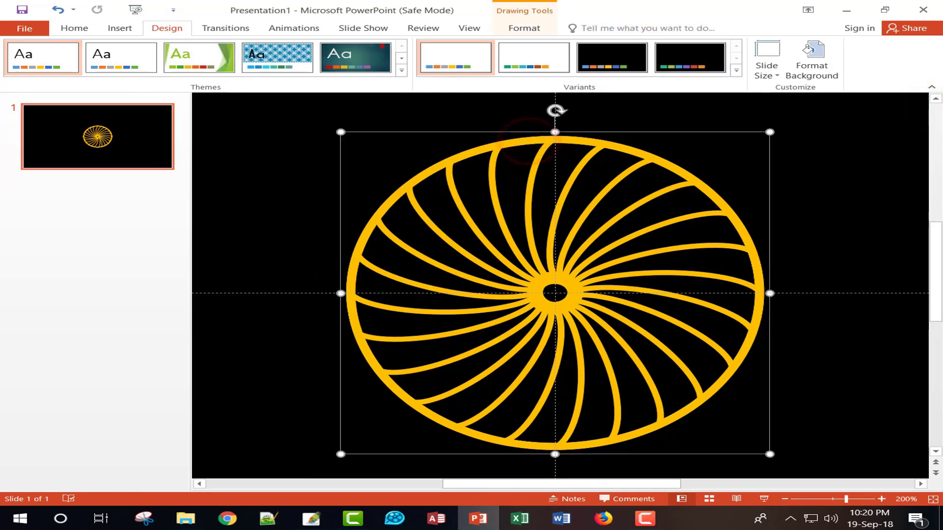
Step: Apply the Spin animation to the wheel and set Group 108 to start With Previous
{"action": "left_click", "coordinate": [304, 29]}
{"action": "left_click", "coordinate": [466, 73]}
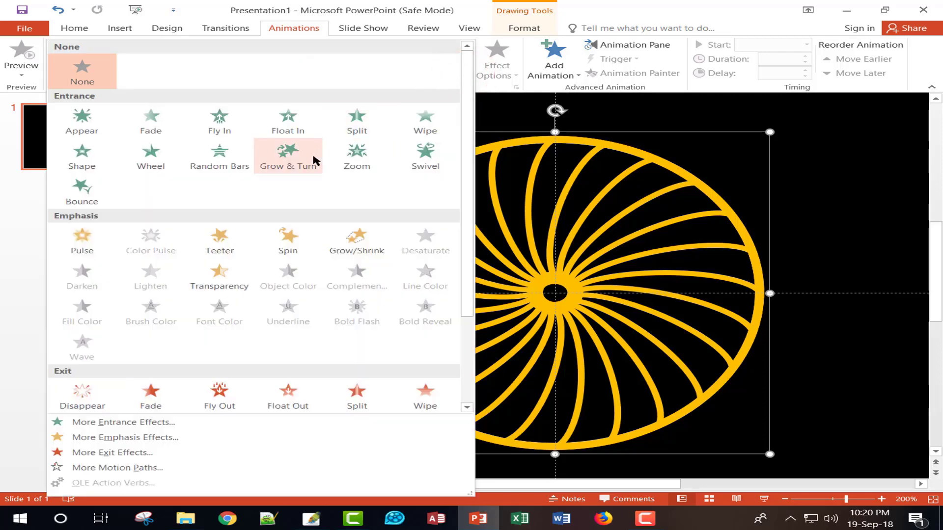
{"action": "left_click", "coordinate": [291, 239]}
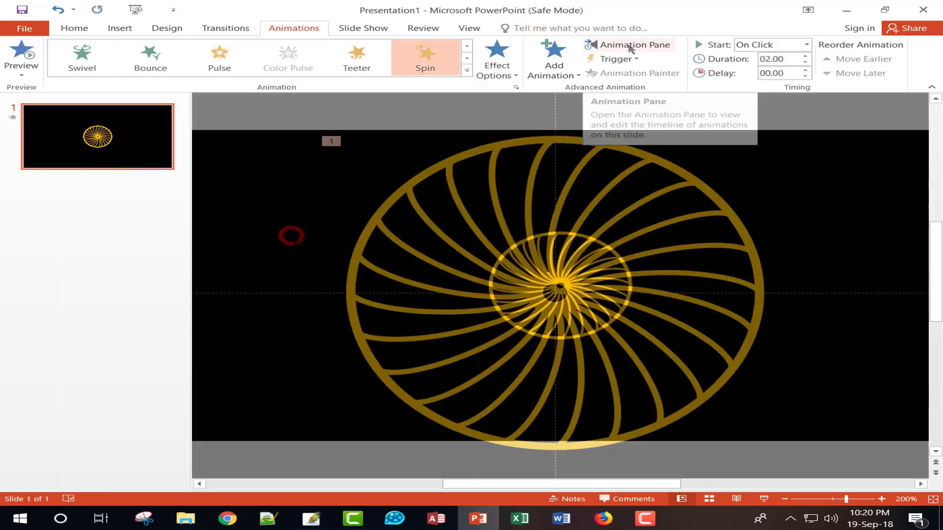
{"action": "left_click", "coordinate": [631, 45]}
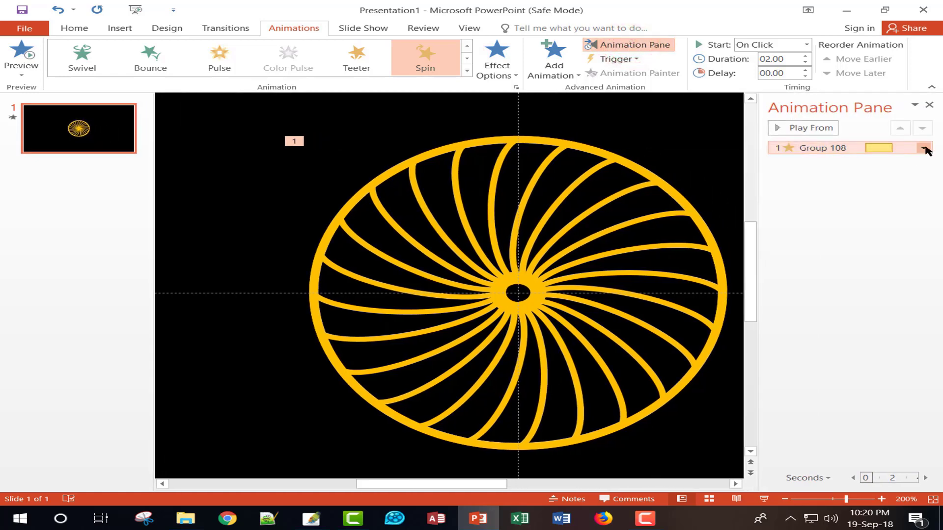
{"action": "left_click", "coordinate": [923, 148]}
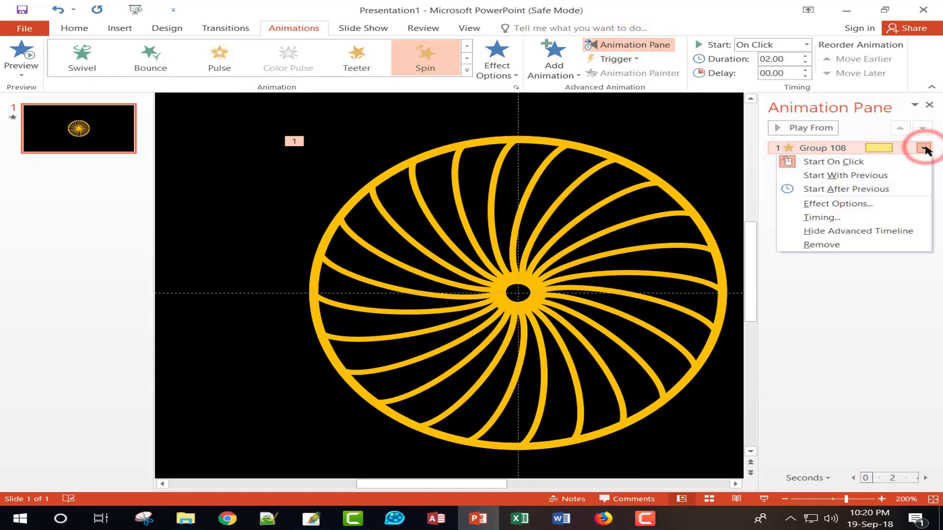
{"action": "left_click", "coordinate": [874, 177]}
Step: Set the Spin timing to a 1-second duration, repeating until the end of the slide
{"action": "left_click", "coordinate": [923, 147]}
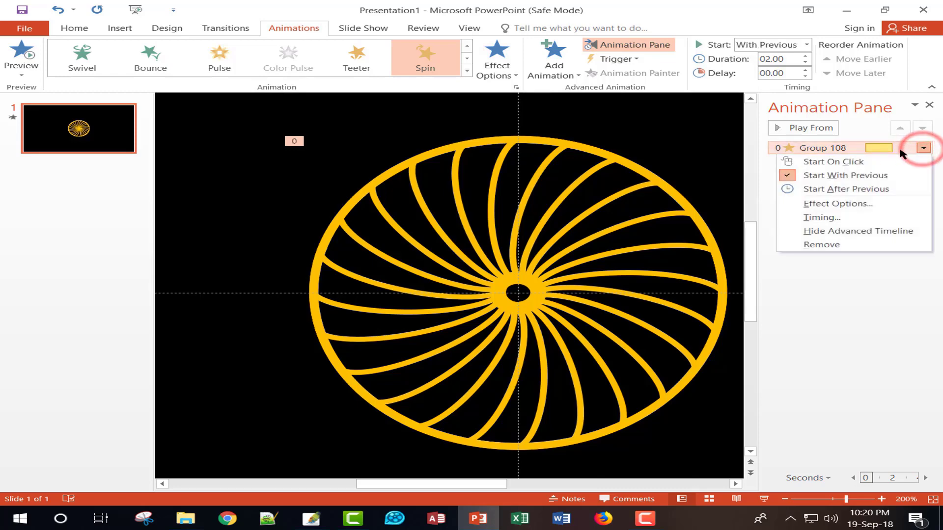
{"action": "left_click", "coordinate": [847, 203]}
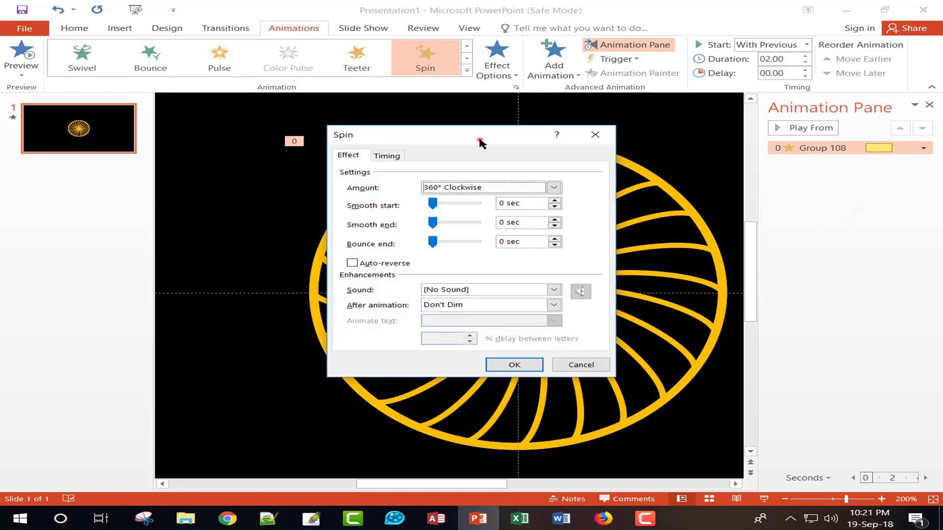
{"action": "left_click_drag", "start_coordinate": [480, 142], "coordinate": [834, 102]}
{"action": "left_click", "coordinate": [741, 115]}
{"action": "left_click", "coordinate": [791, 163]}
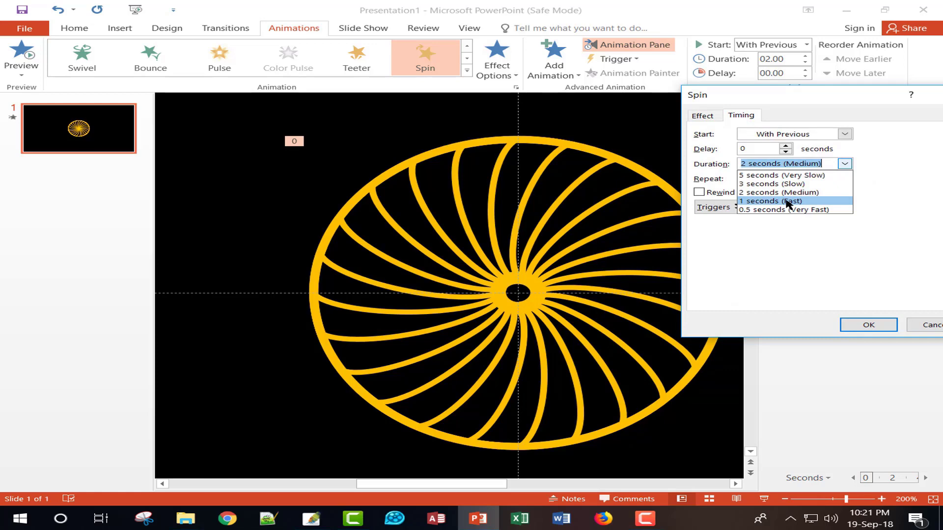
{"action": "left_click", "coordinate": [786, 201]}
{"action": "left_click", "coordinate": [845, 179]}
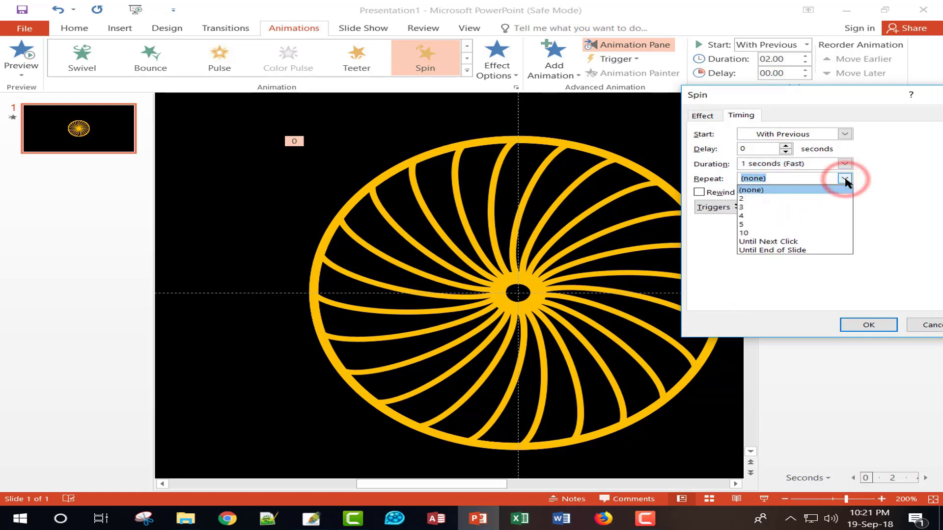
{"action": "left_click", "coordinate": [818, 252]}
{"action": "left_click", "coordinate": [867, 325]}
{"action": "left_click", "coordinate": [917, 102]}
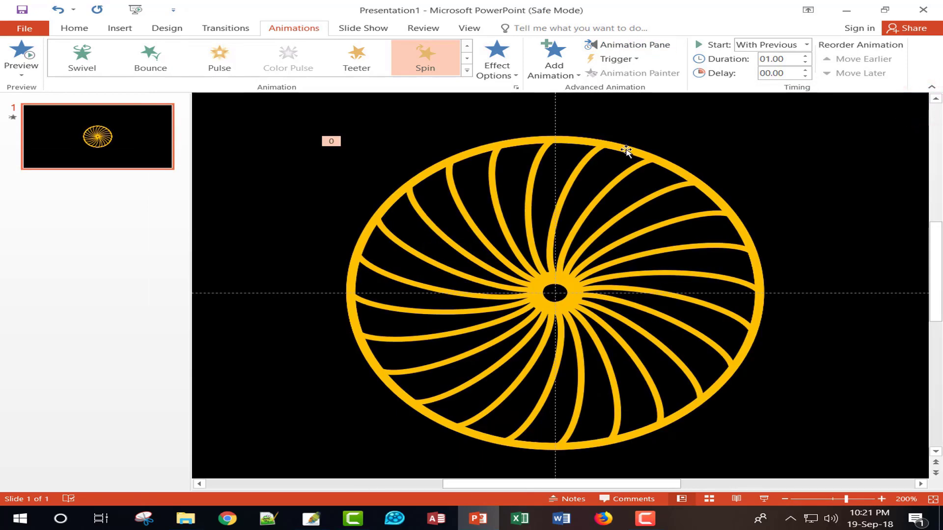
{"action": "left_click", "coordinate": [625, 150]}
Step: Duplicate the wheel in place, outline the copy in white, and rotate it slightly between the gold spokes
{"action": "key", "text": "ctrl+d"}
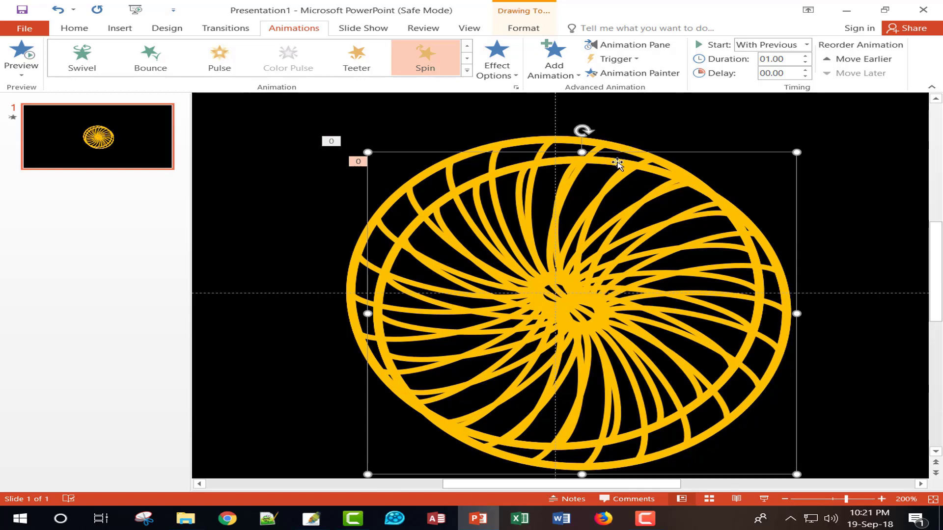
{"action": "key", "text": "ctrl+z"}
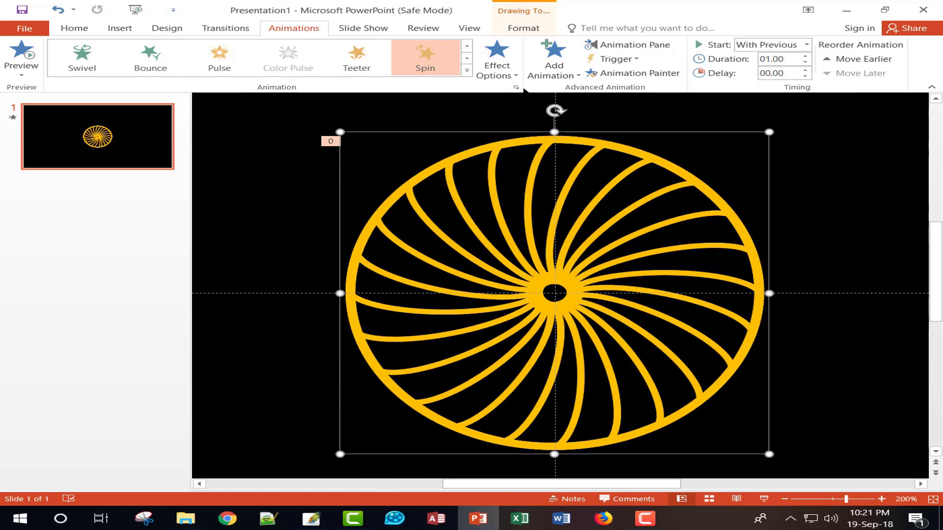
{"action": "left_click", "coordinate": [523, 28]}
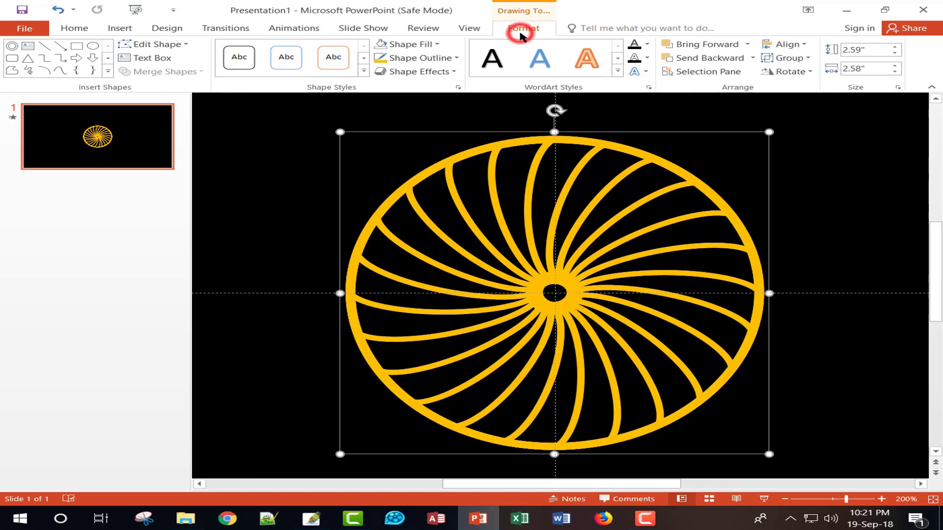
{"action": "left_click", "coordinate": [442, 57]}
{"action": "left_click", "coordinate": [379, 85]}
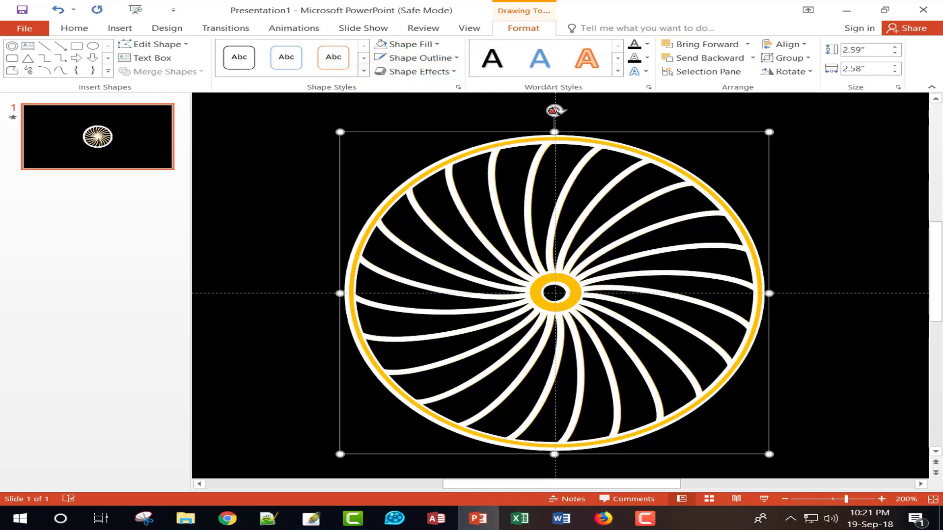
{"action": "left_click_drag", "start_coordinate": [553, 111], "coordinate": [523, 112]}
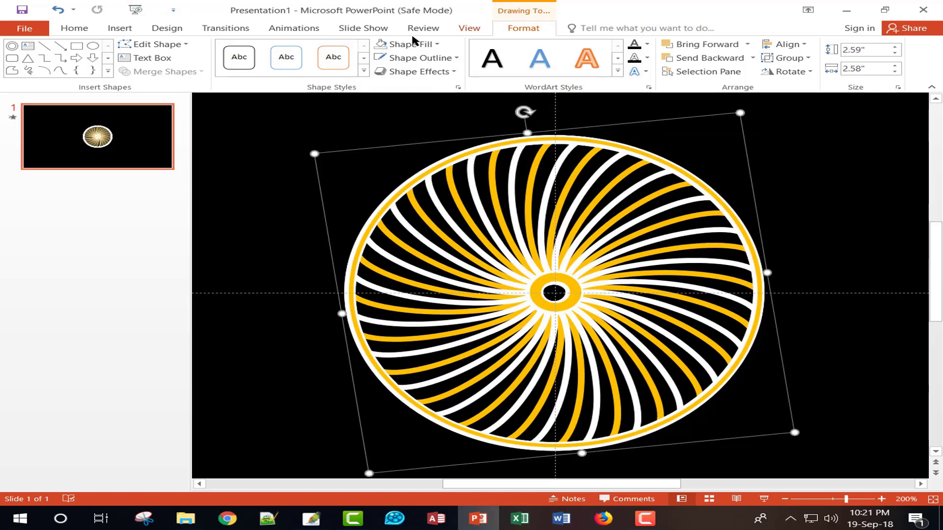
{"action": "left_click", "coordinate": [293, 28]}
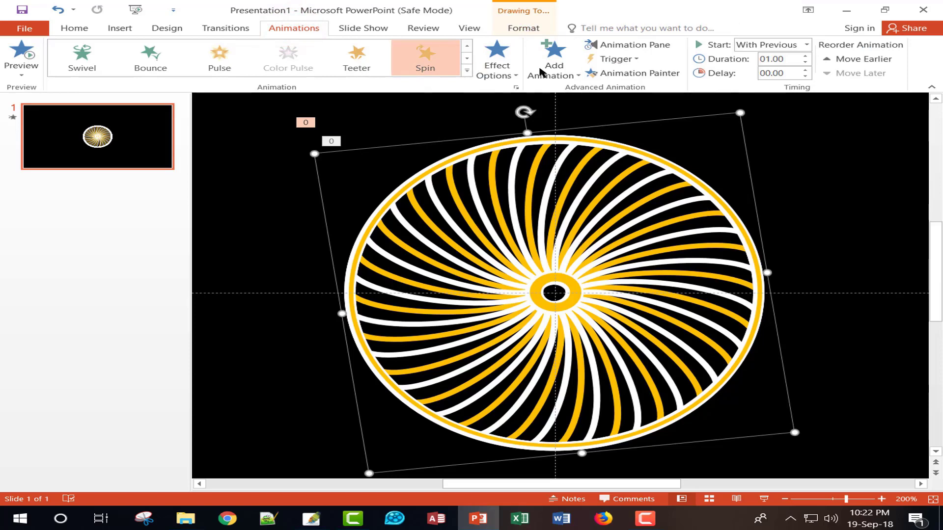
{"action": "left_click", "coordinate": [637, 44]}
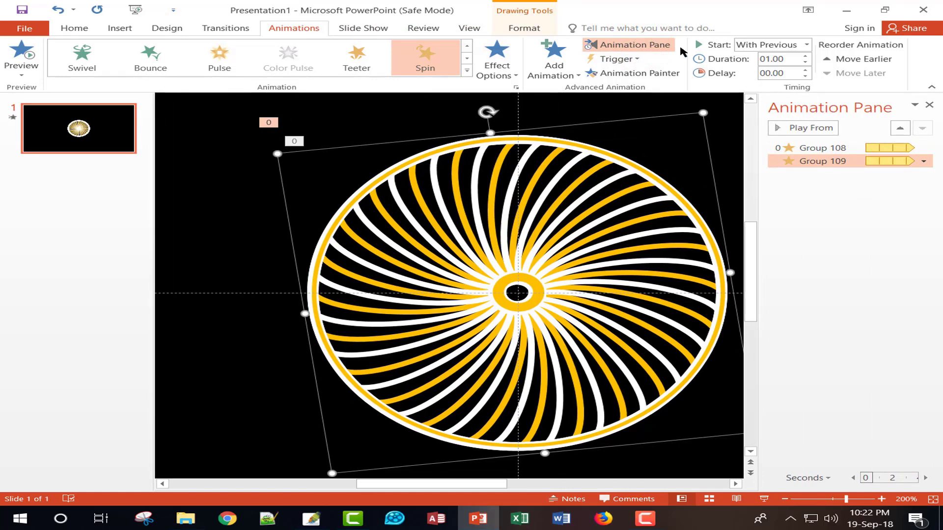
Step: Set Group 109's Spin to counterclockwise with a 3-second (Slow) duration per turn
{"action": "left_click", "coordinate": [516, 75]}
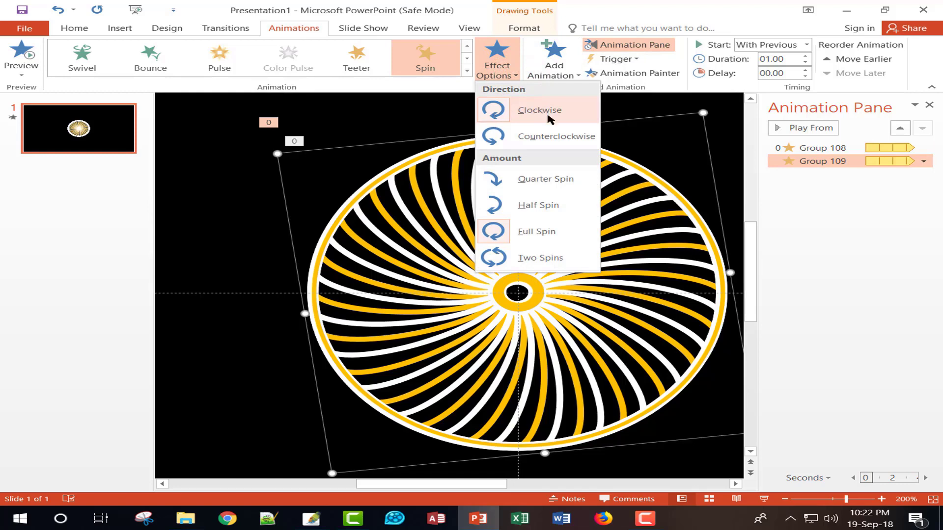
{"action": "left_click", "coordinate": [531, 137]}
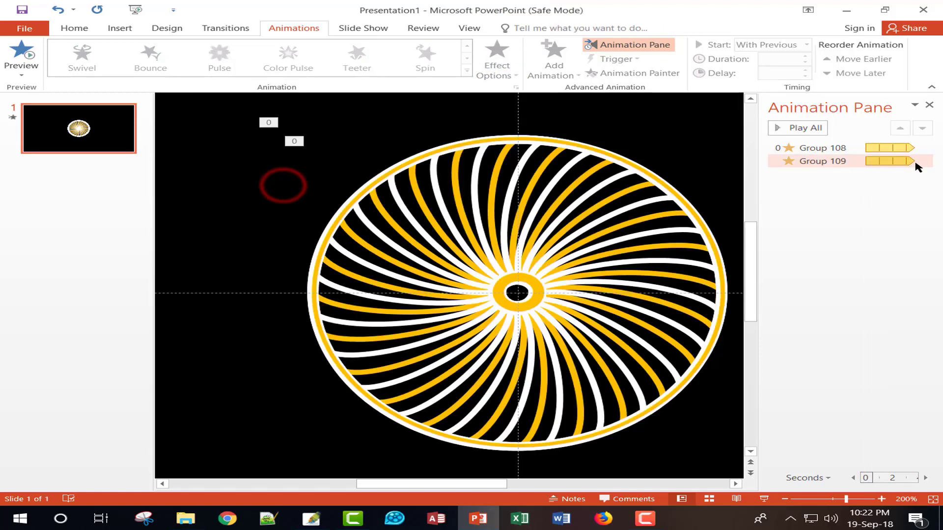
{"action": "left_click", "coordinate": [923, 162]}
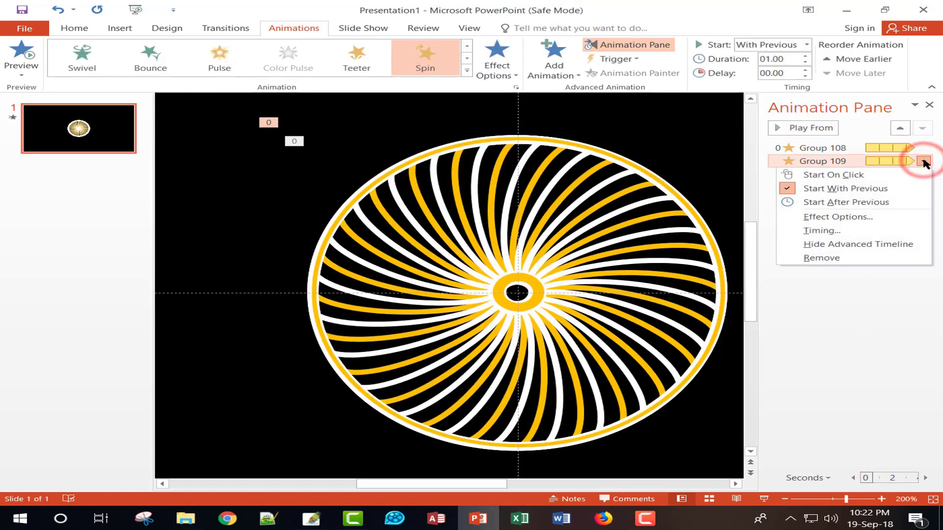
{"action": "left_click", "coordinate": [830, 232]}
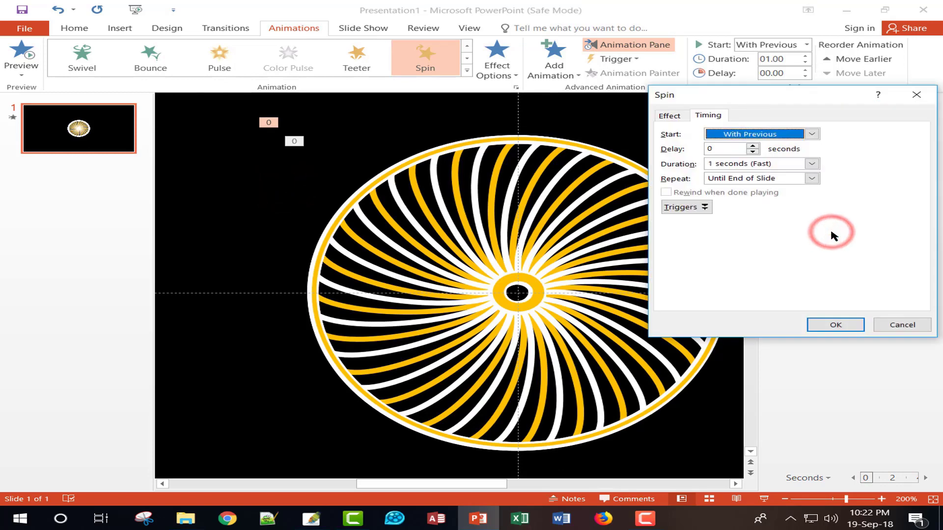
{"action": "left_click", "coordinate": [812, 164]}
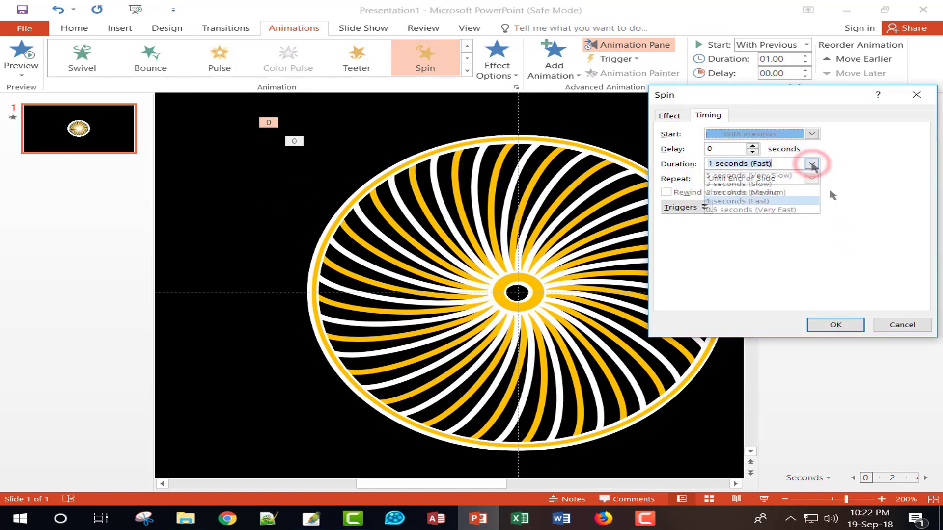
{"action": "left_click", "coordinate": [781, 183]}
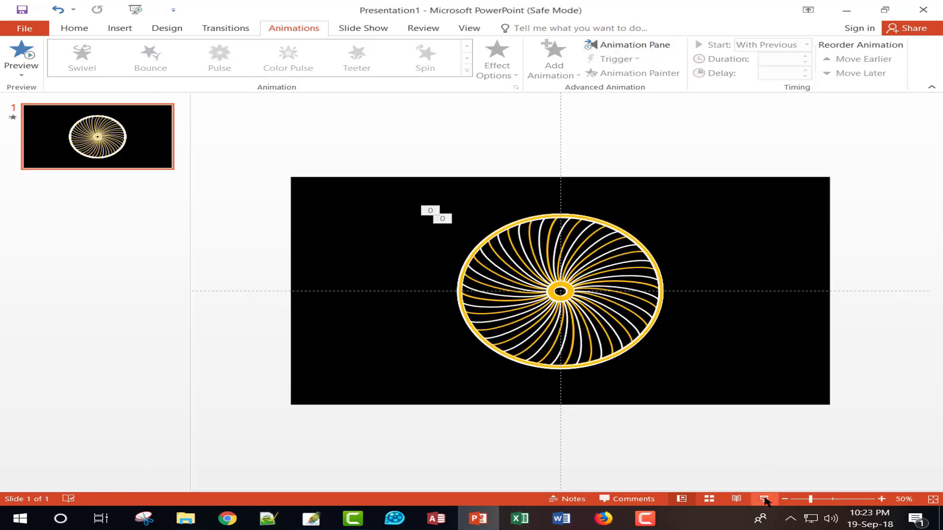
{"action": "left_click", "coordinate": [764, 499]}
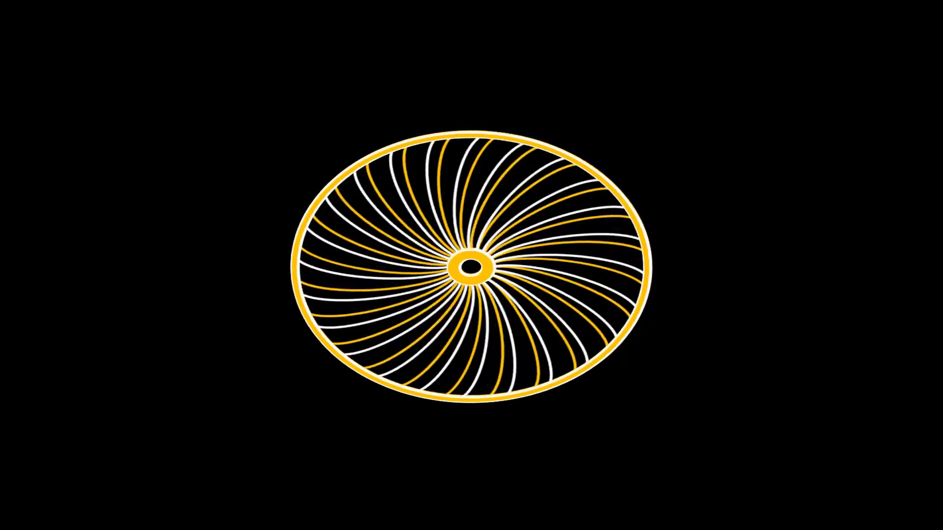
Step: Leave the slide show and send the selected wheel behind the other wheel
{"action": "key", "text": "Escape"}
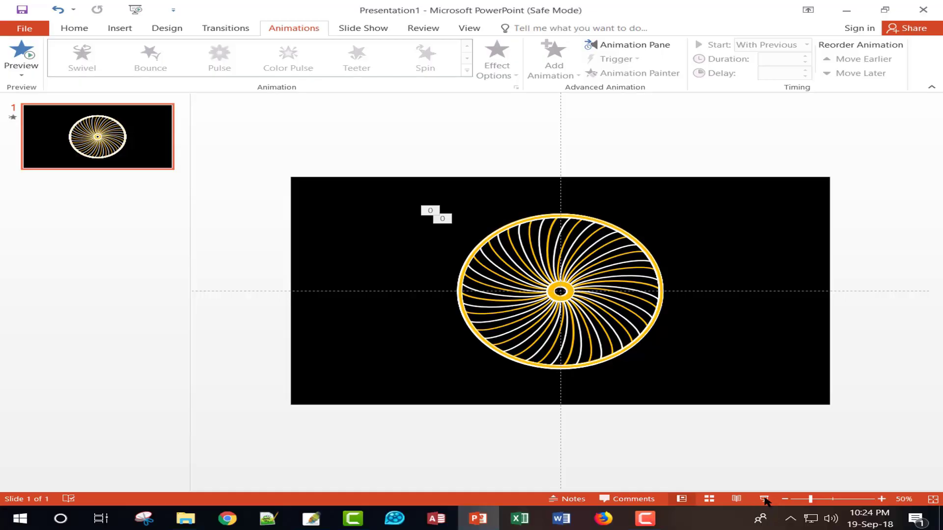
{"action": "left_click", "coordinate": [624, 261]}
{"action": "right_click", "coordinate": [626, 260]}
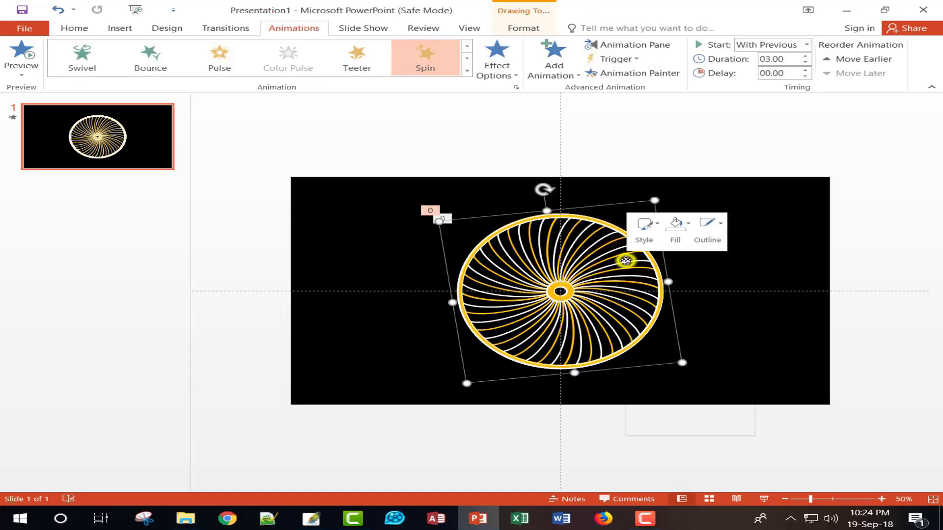
{"action": "mouse_move", "coordinate": [717, 363]}
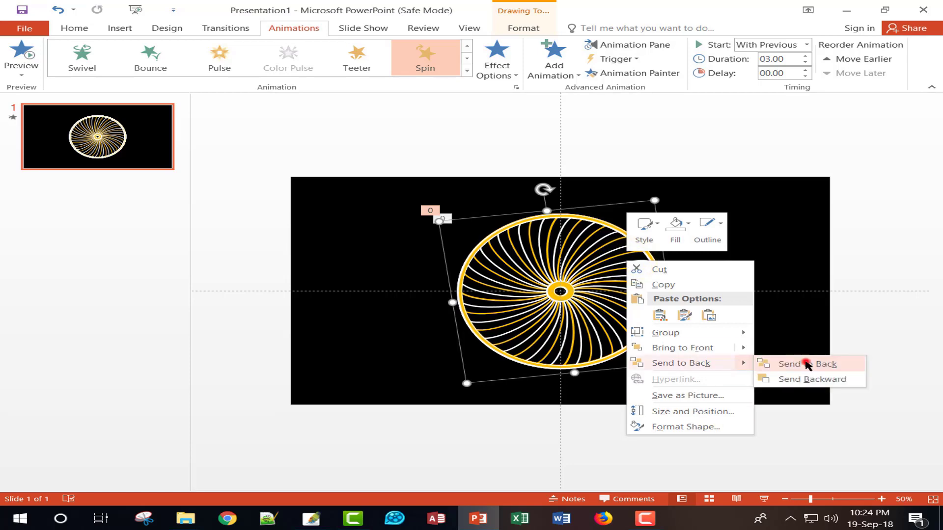
{"action": "left_click", "coordinate": [782, 303]}
{"action": "left_click", "coordinate": [805, 363]}
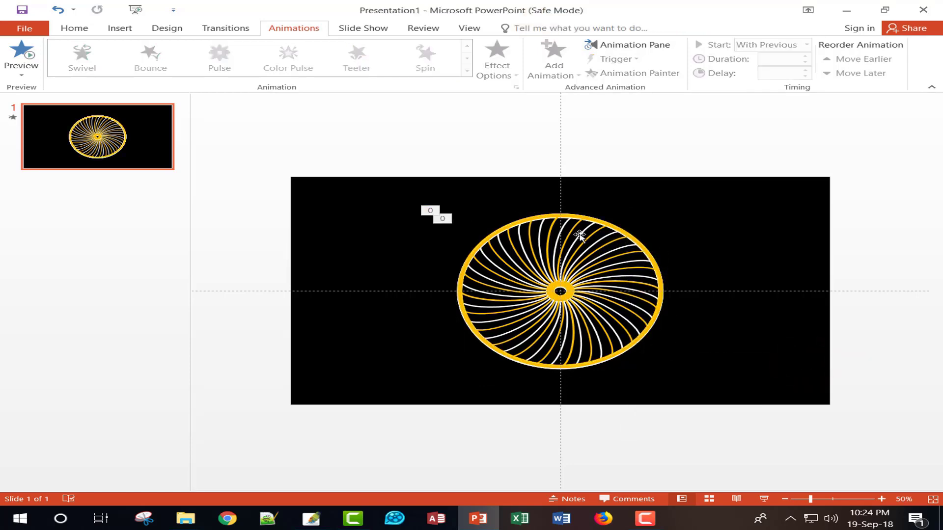
Step: Give the top wheel's spoke outline a Long Dash Dot pattern and preview it in the slide show
{"action": "left_click", "coordinate": [580, 235]}
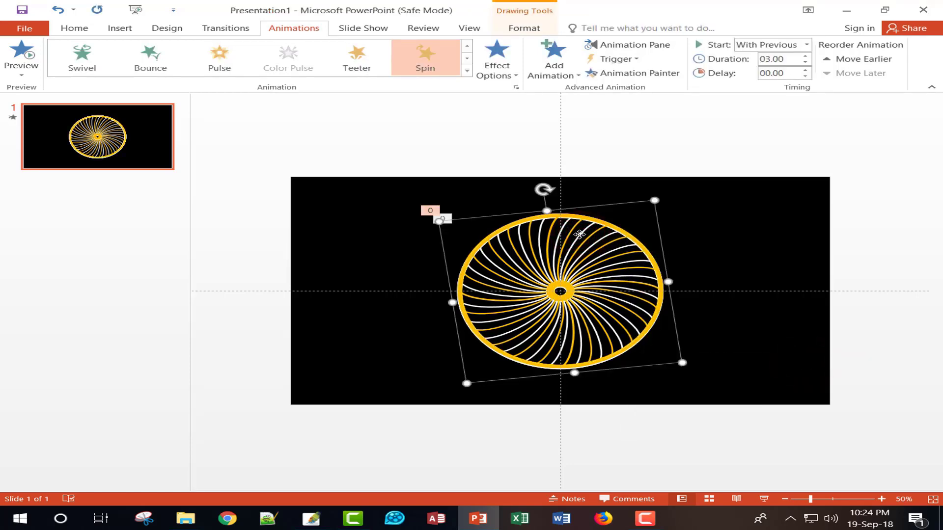
{"action": "left_click", "coordinate": [523, 28]}
{"action": "left_click", "coordinate": [458, 58]}
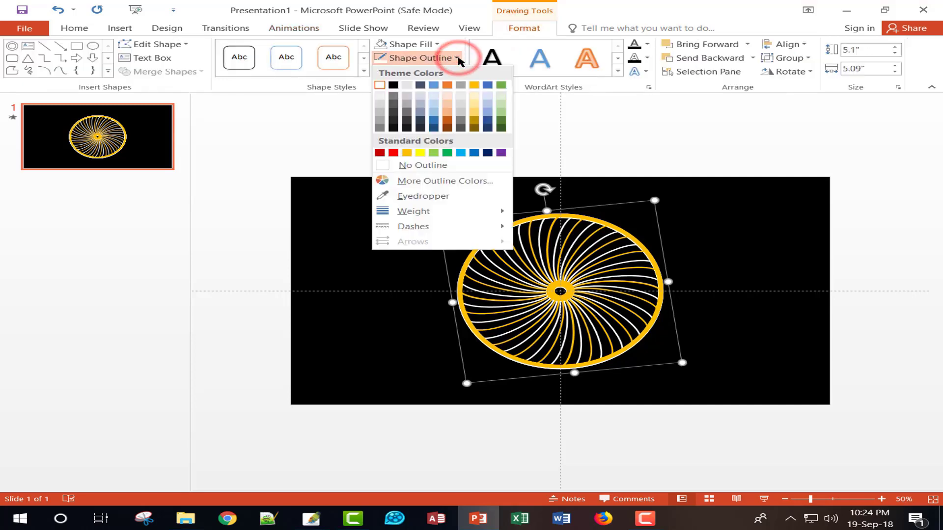
{"action": "mouse_move", "coordinate": [473, 230]}
{"action": "left_click", "coordinate": [558, 273]}
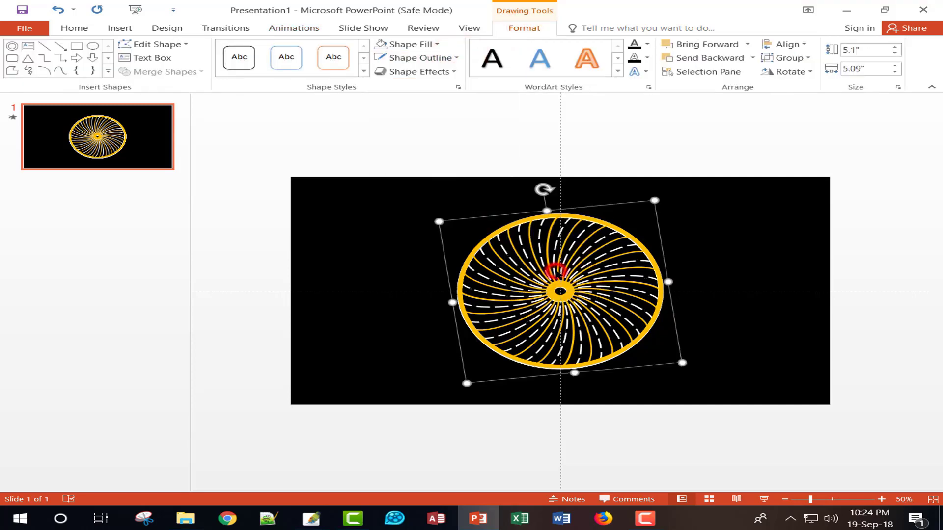
{"action": "left_click", "coordinate": [908, 360]}
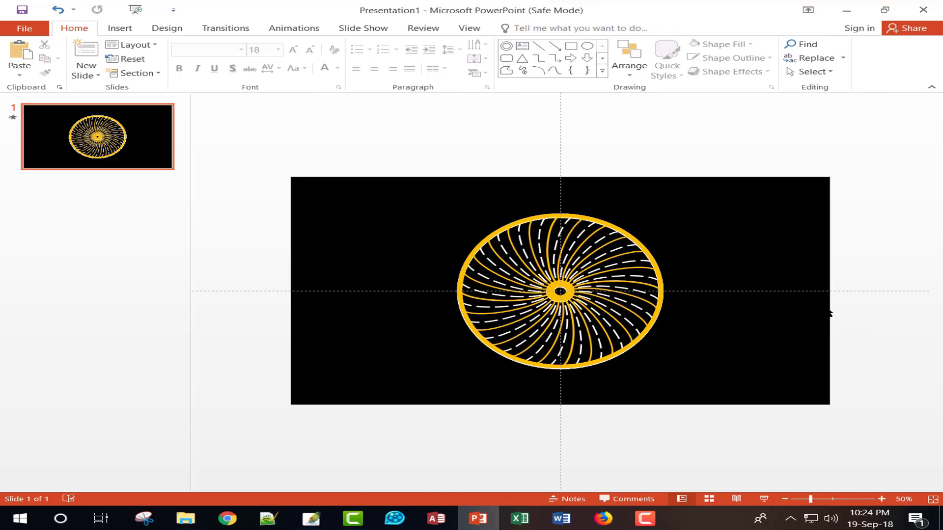
{"action": "left_click", "coordinate": [764, 499]}
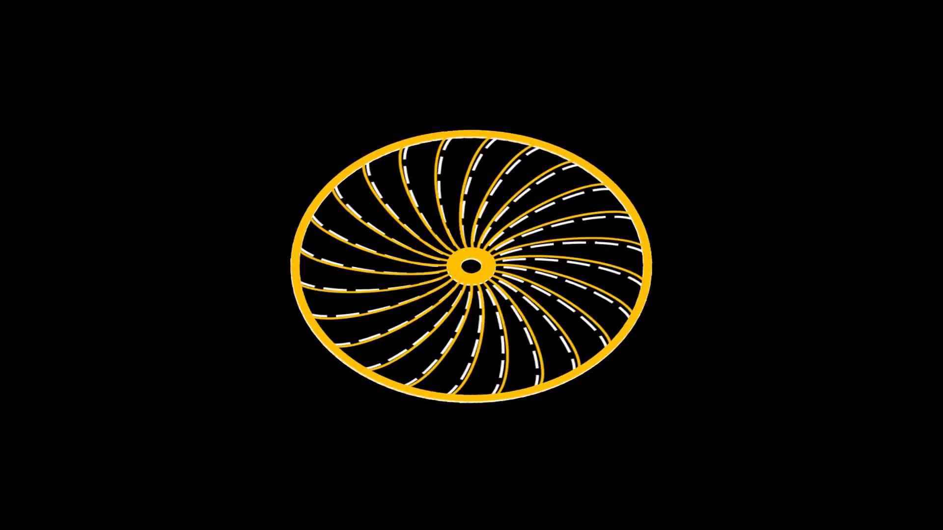
{"action": "key", "text": "Escape"}
Step: Change the wheel's dashed outline colour to yellow and preview it in the slide show
{"action": "left_click", "coordinate": [604, 256]}
{"action": "left_click", "coordinate": [523, 28]}
{"action": "left_click", "coordinate": [456, 58]}
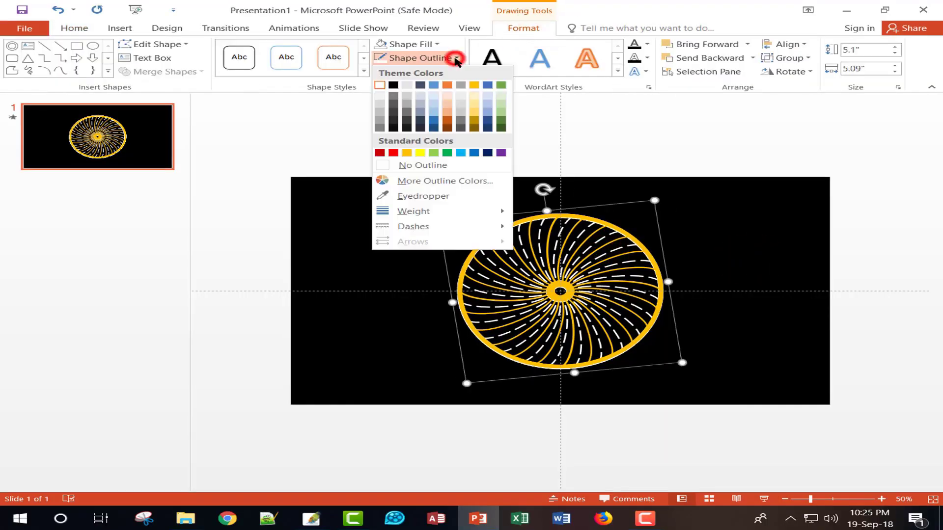
{"action": "left_click", "coordinate": [420, 153]}
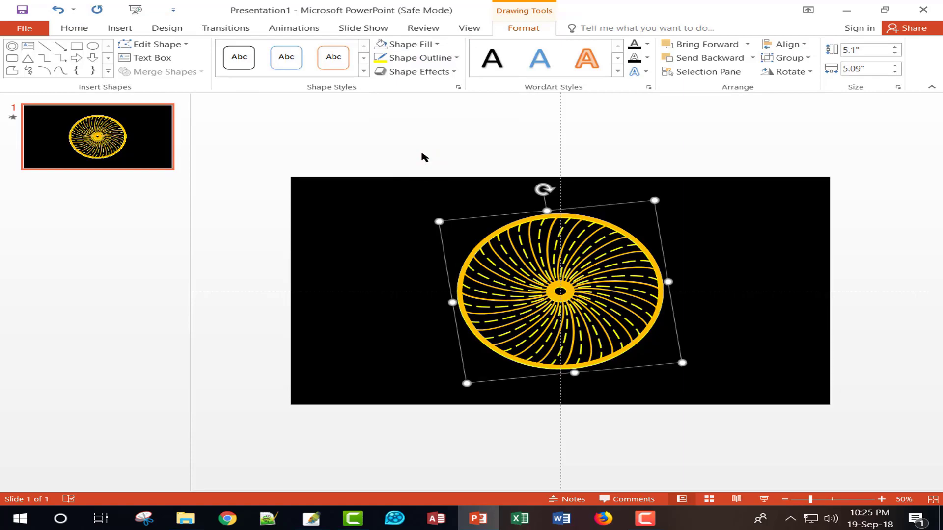
{"action": "left_click", "coordinate": [764, 499]}
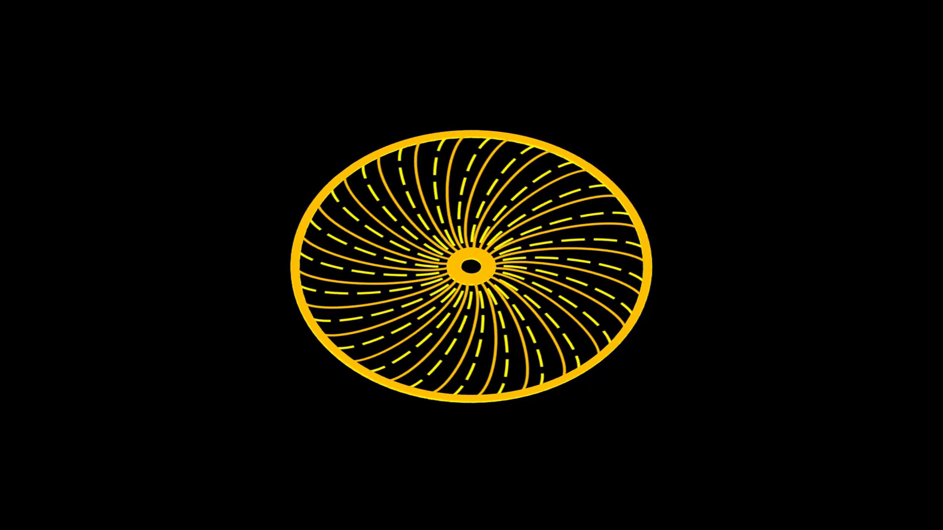
{"action": "key", "text": "Escape"}
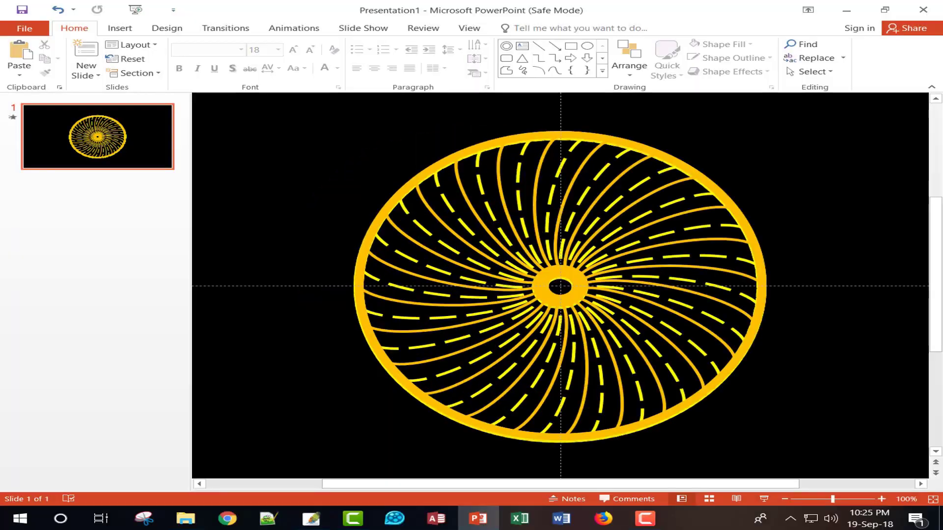
Step: Select the wheel group and confirm its Spin timing settings
{"action": "left_click", "coordinate": [527, 152]}
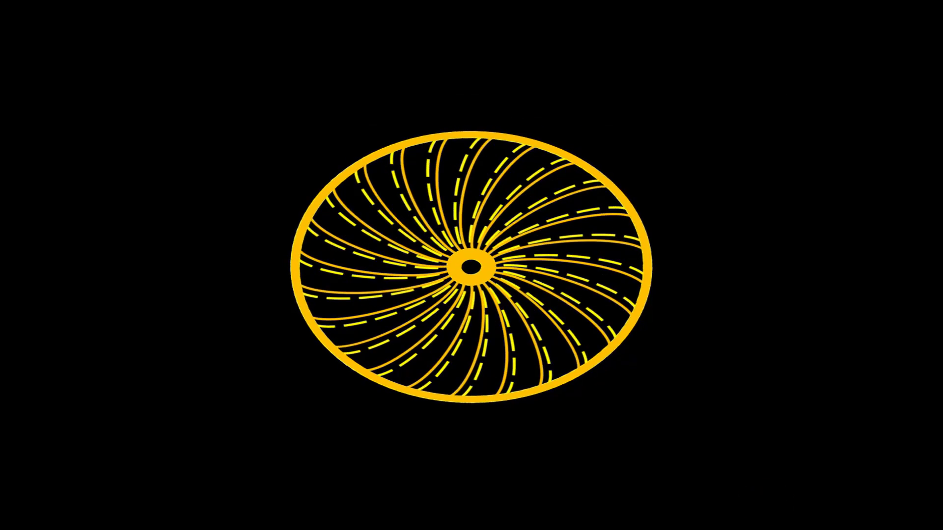
{"action": "left_click", "coordinate": [481, 184]}
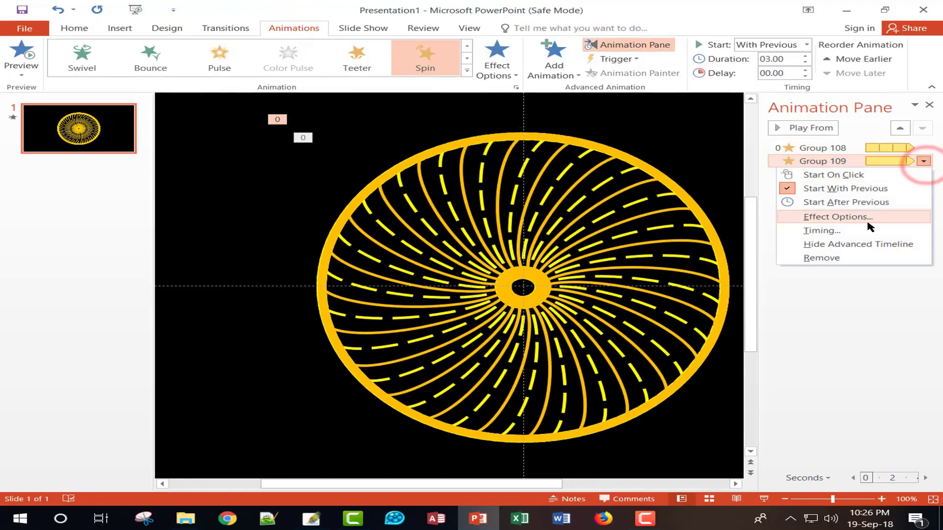
{"action": "left_click", "coordinate": [855, 229]}
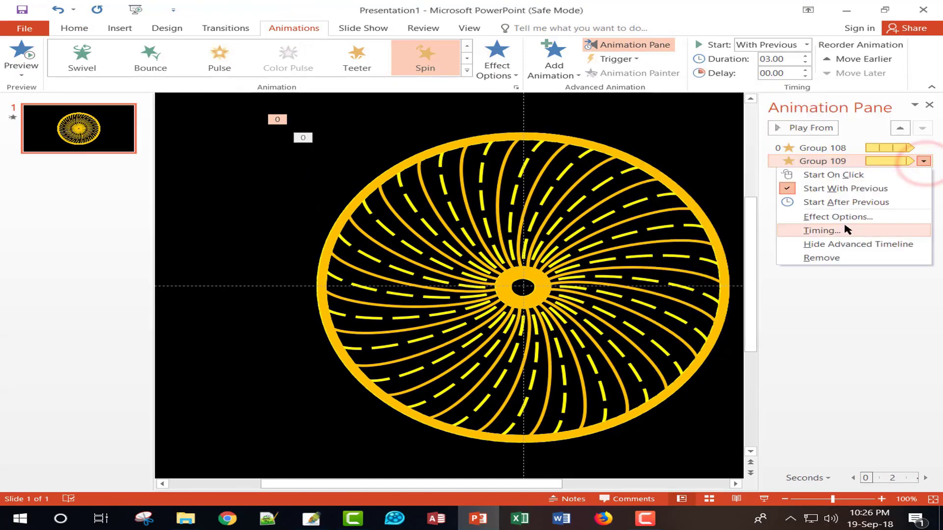
{"action": "left_click", "coordinate": [844, 229]}
{"action": "left_click", "coordinate": [835, 325]}
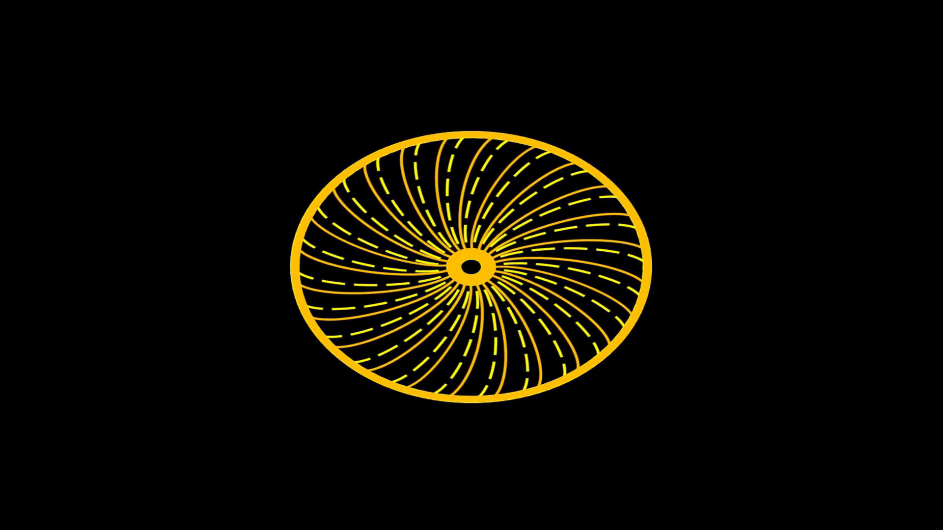
{"action": "key", "text": "Escape"}
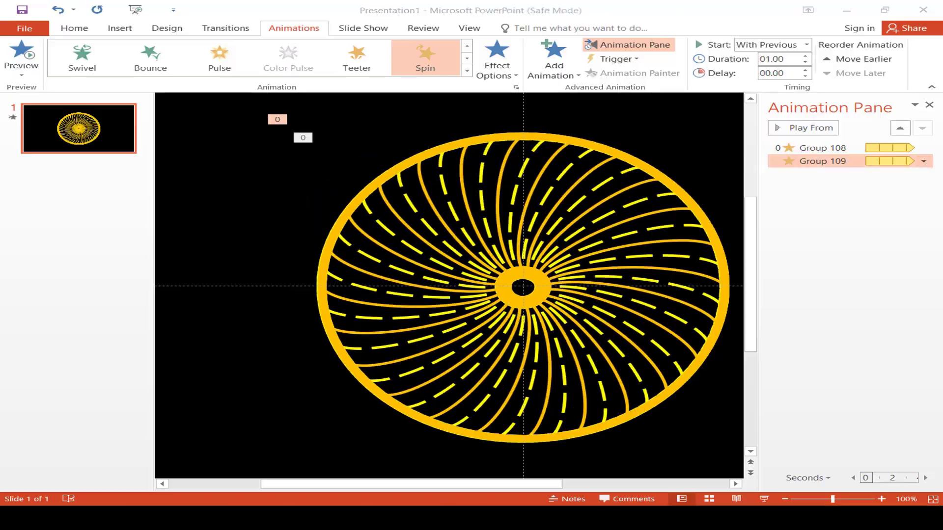
Step: Set Group 109's Spin to 10 seconds, repeating until end of slide, and preview it
{"action": "left_click", "coordinate": [923, 160]}
{"action": "left_click", "coordinate": [867, 232]}
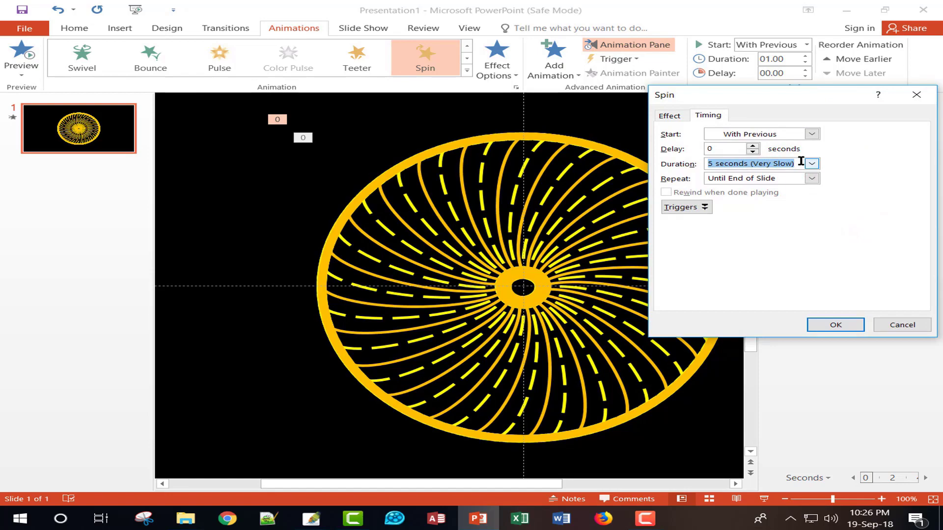
{"action": "left_click", "coordinate": [845, 325]}
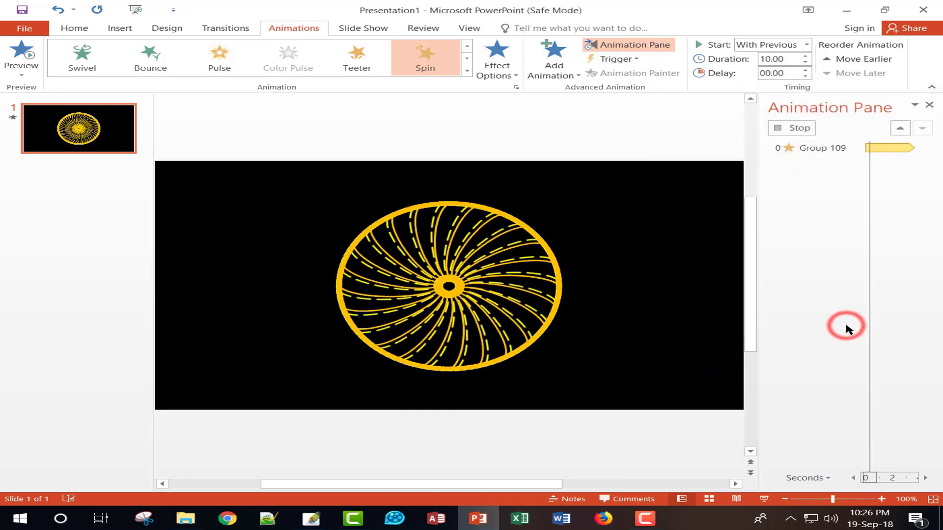
{"action": "left_click", "coordinate": [763, 499]}
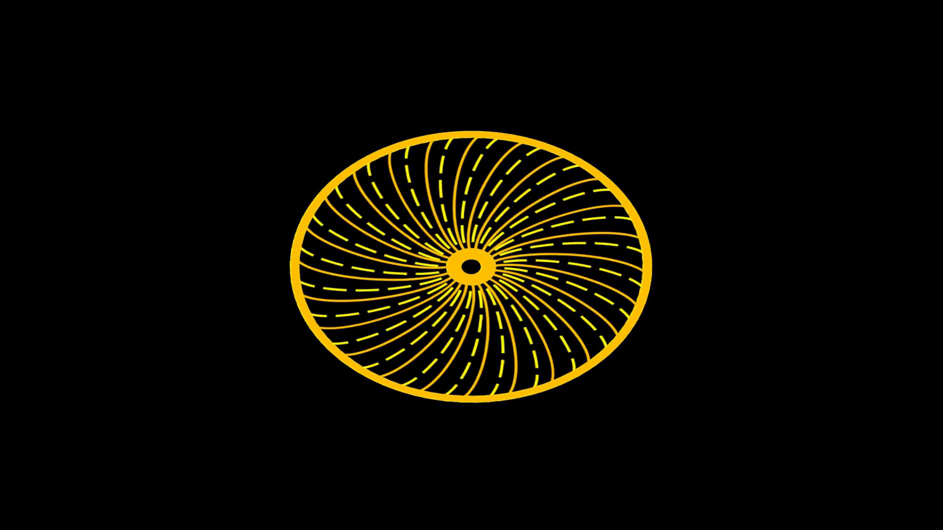
{"action": "key", "text": "Escape"}
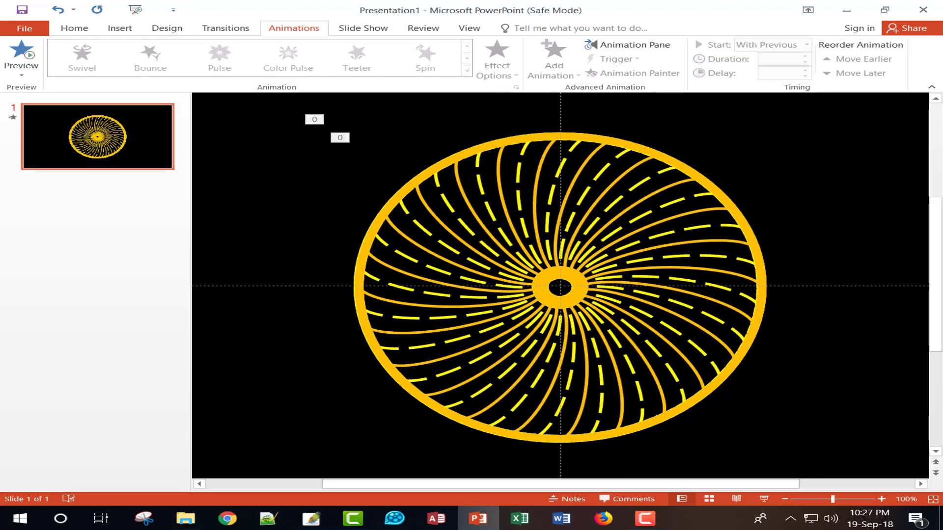
Step: Recolour the wheel's dashed outline white and start the slide show preview
{"action": "left_click", "coordinate": [489, 210]}
{"action": "left_click", "coordinate": [518, 28]}
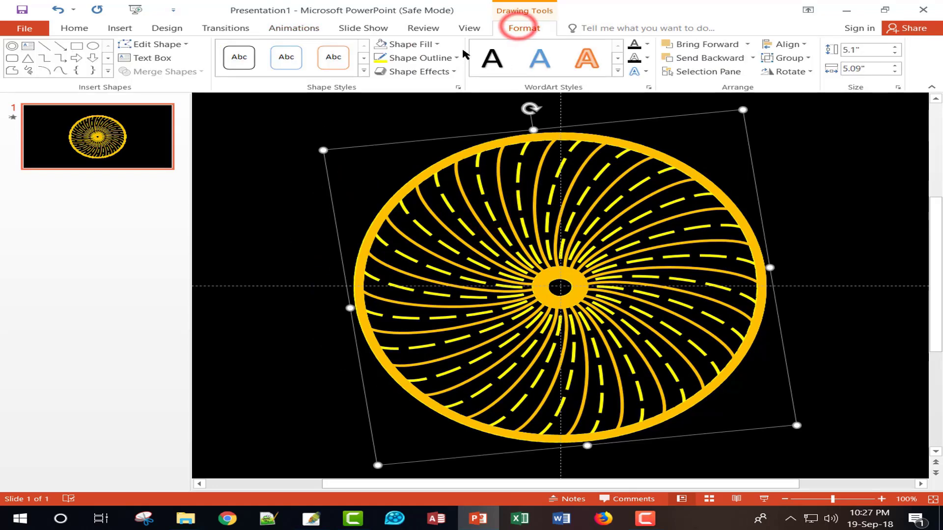
{"action": "left_click", "coordinate": [455, 58]}
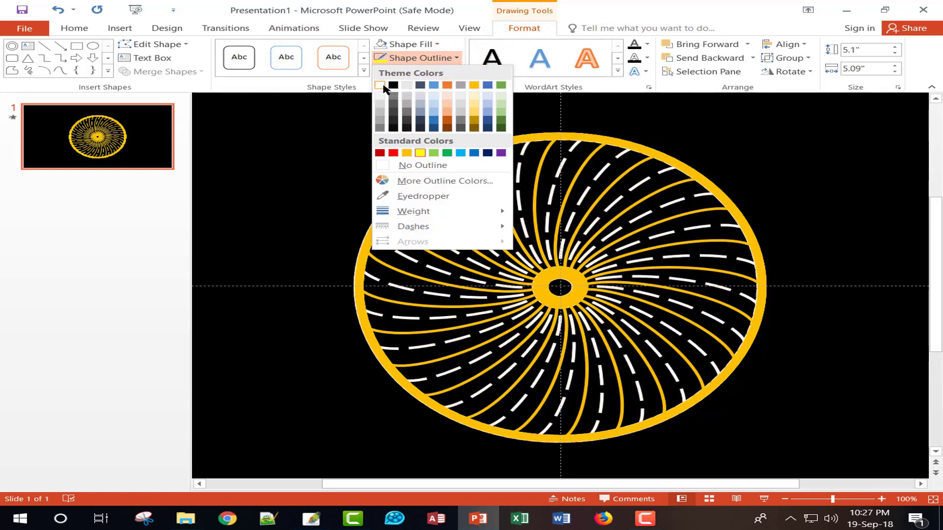
{"action": "left_click", "coordinate": [383, 85]}
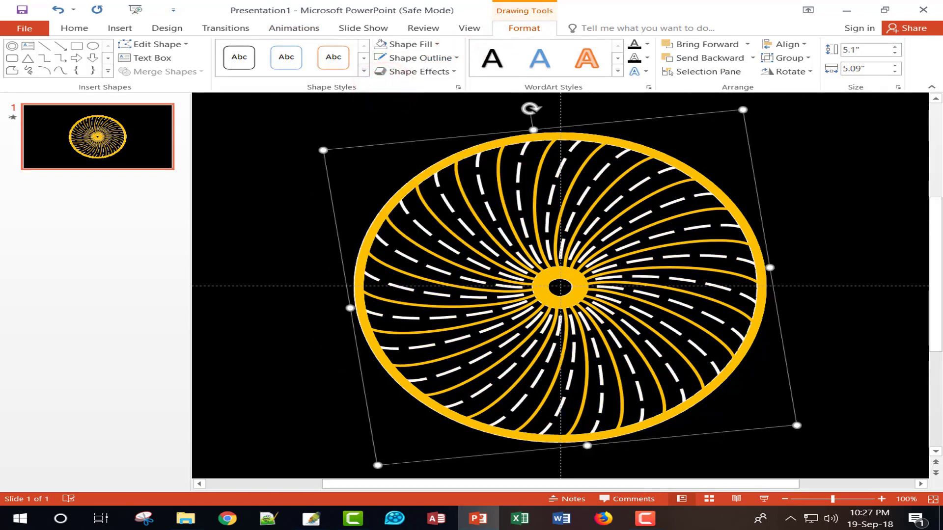
{"action": "left_click", "coordinate": [794, 440]}
{"action": "left_click", "coordinate": [764, 498]}
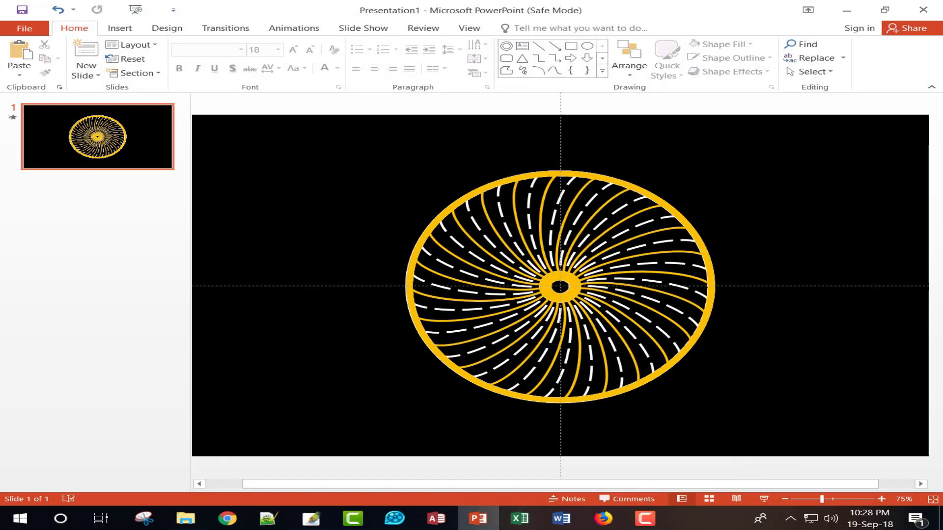
Step: Select both wheels and add a Bounce entrance animation to them
{"action": "key", "text": "ctrl+a"}
{"action": "left_click", "coordinate": [293, 28]}
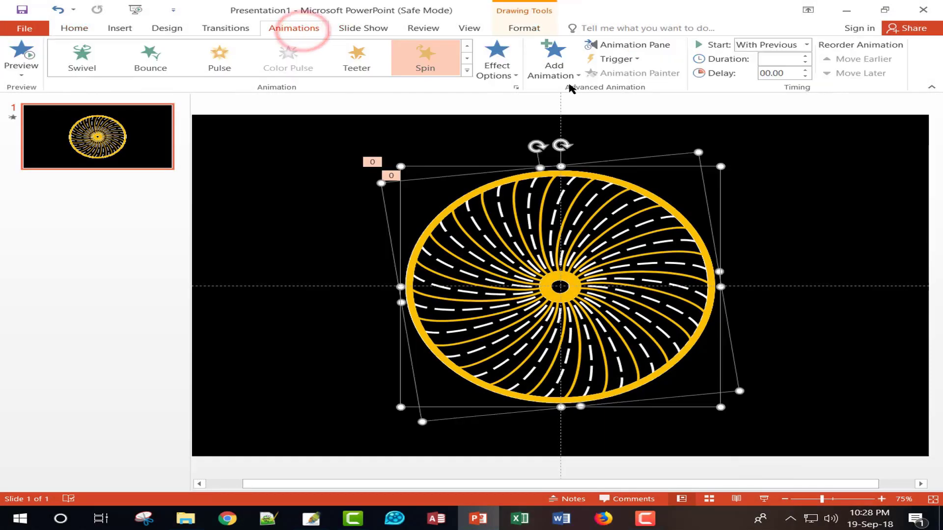
{"action": "left_click", "coordinate": [570, 74]}
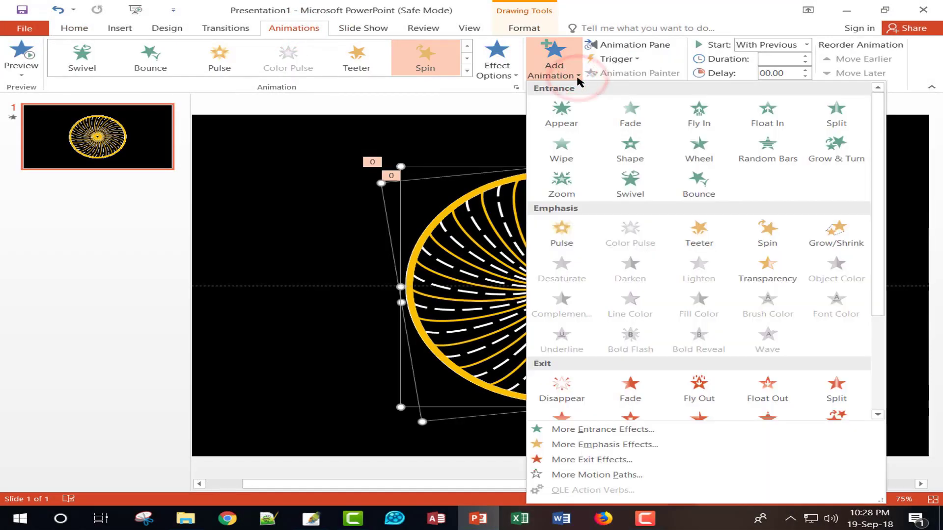
{"action": "left_click", "coordinate": [694, 186]}
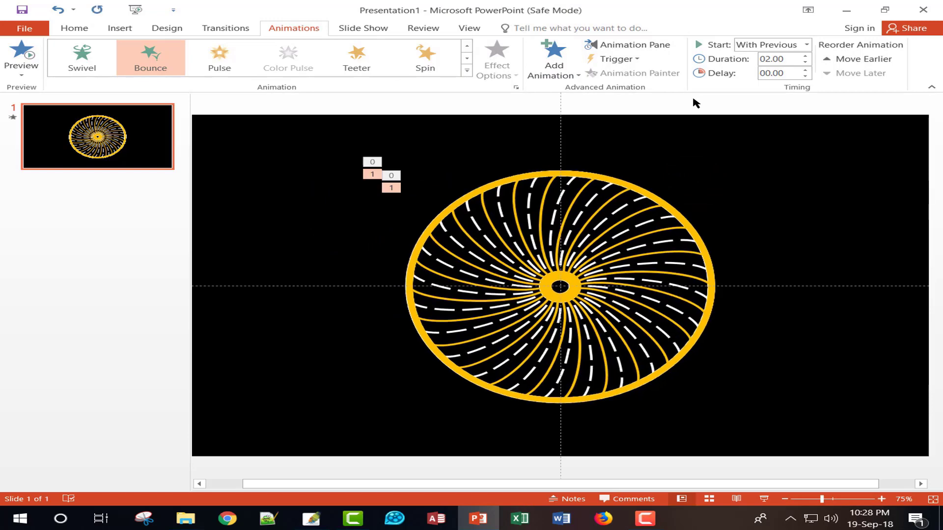
{"action": "left_click", "coordinate": [694, 103]}
Step: In the Animation Pane, set Group 108's Bounce to start With Previous
{"action": "left_click", "coordinate": [631, 45]}
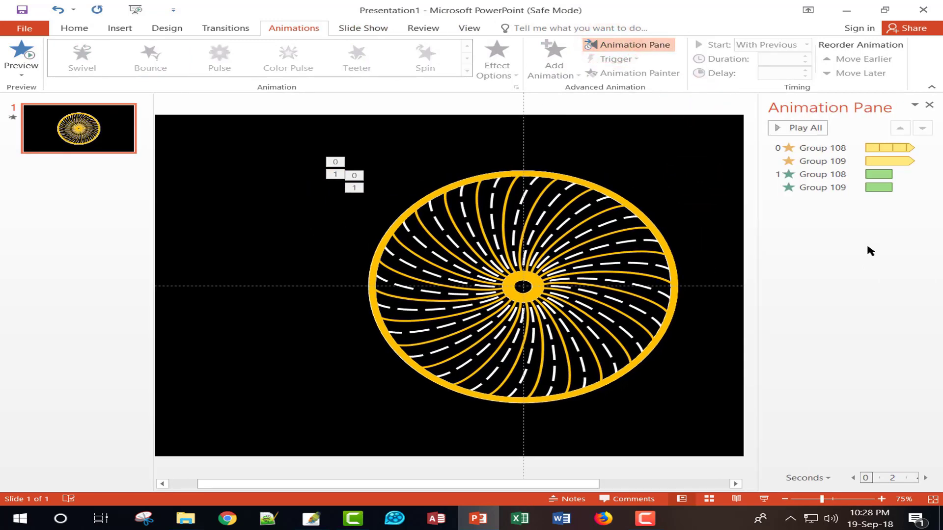
{"action": "left_click", "coordinate": [922, 174]}
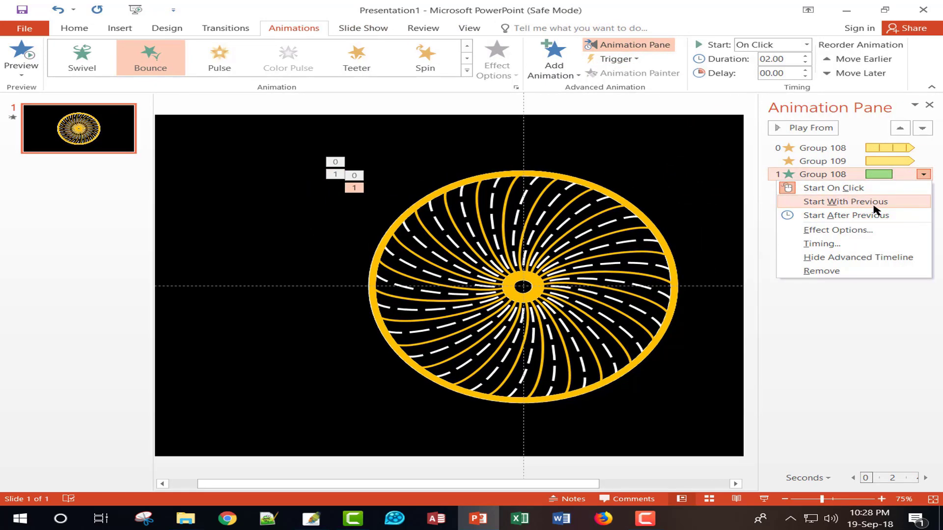
{"action": "left_click", "coordinate": [874, 207]}
{"action": "left_click", "coordinate": [923, 187]}
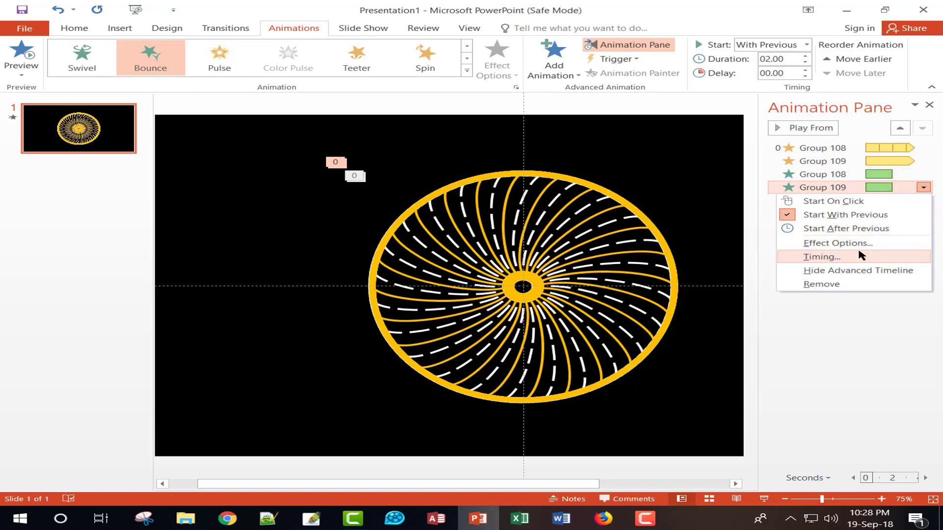
Step: Set Group 109's Bounce to a 5-second duration with no repeat
{"action": "left_click", "coordinate": [861, 255]}
{"action": "left_click", "coordinate": [816, 188]}
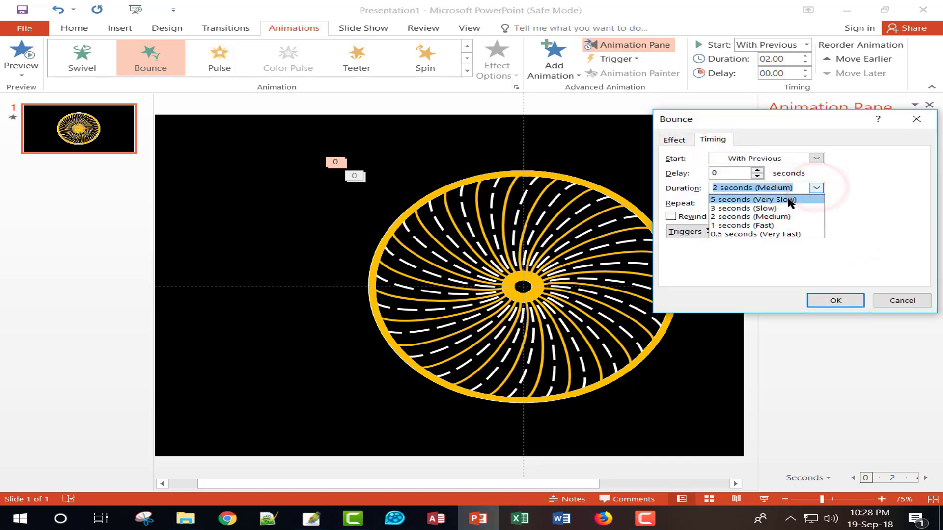
{"action": "left_click", "coordinate": [785, 202]}
{"action": "left_click", "coordinate": [817, 203]}
{"action": "left_click", "coordinate": [817, 213]}
{"action": "left_click", "coordinate": [835, 300]}
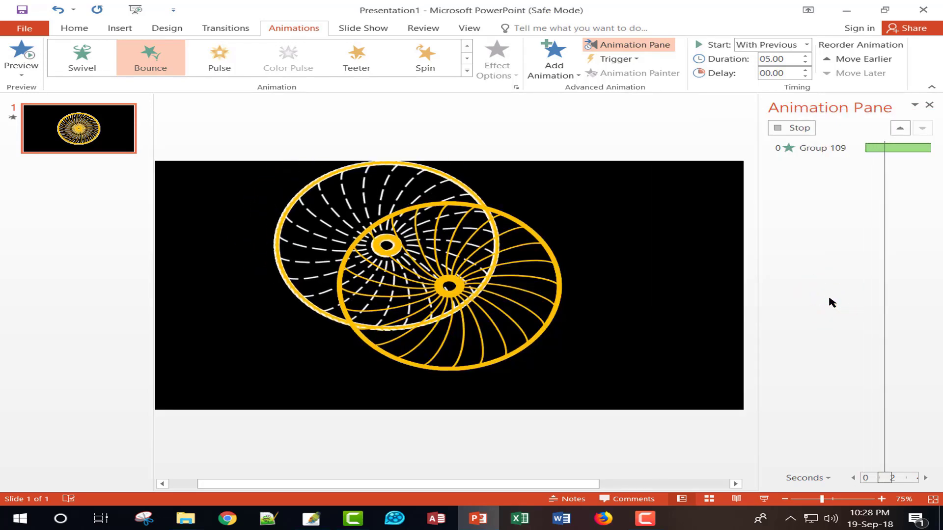
{"action": "left_click", "coordinate": [830, 296]}
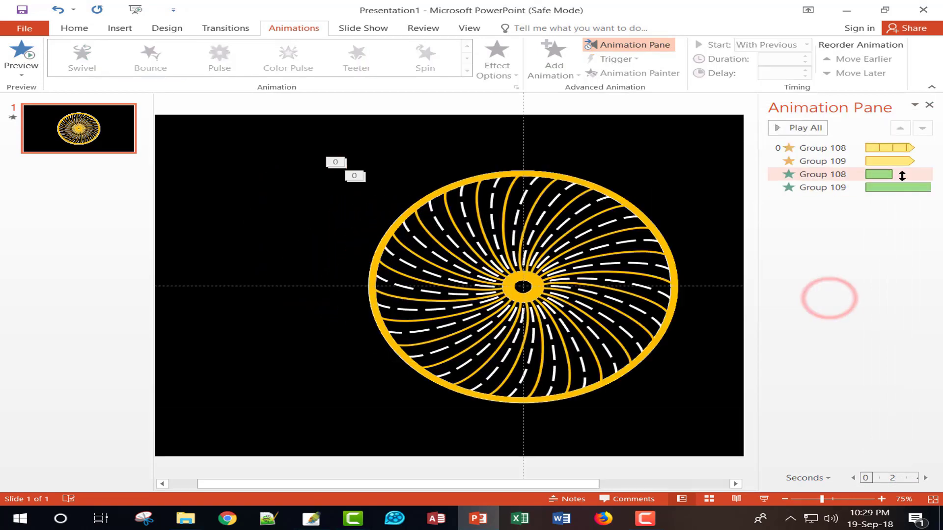
Step: Set Group 108's Bounce duration to 5 seconds as well
{"action": "left_click", "coordinate": [923, 175]}
{"action": "left_click", "coordinate": [860, 241]}
{"action": "left_click", "coordinate": [820, 189]}
{"action": "left_click", "coordinate": [795, 201]}
{"action": "left_click", "coordinate": [833, 300]}
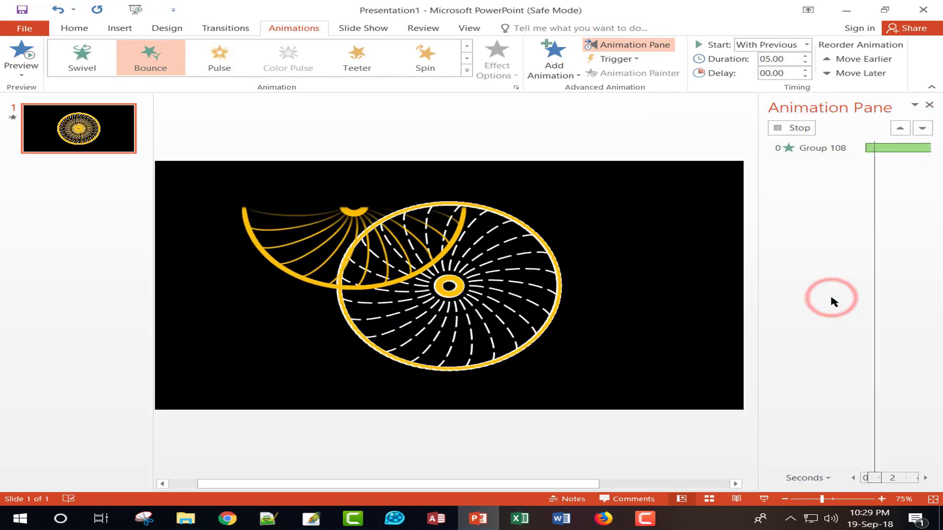
{"action": "left_click", "coordinate": [833, 299]}
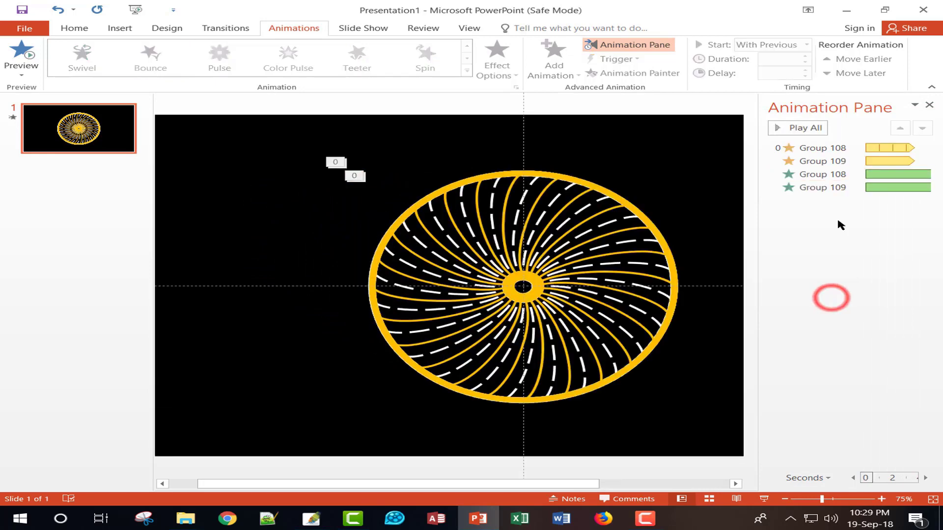
Step: Review Group 108's Bounce effect and timing settings and confirm them
{"action": "left_click", "coordinate": [827, 174]}
{"action": "left_click", "coordinate": [923, 175]}
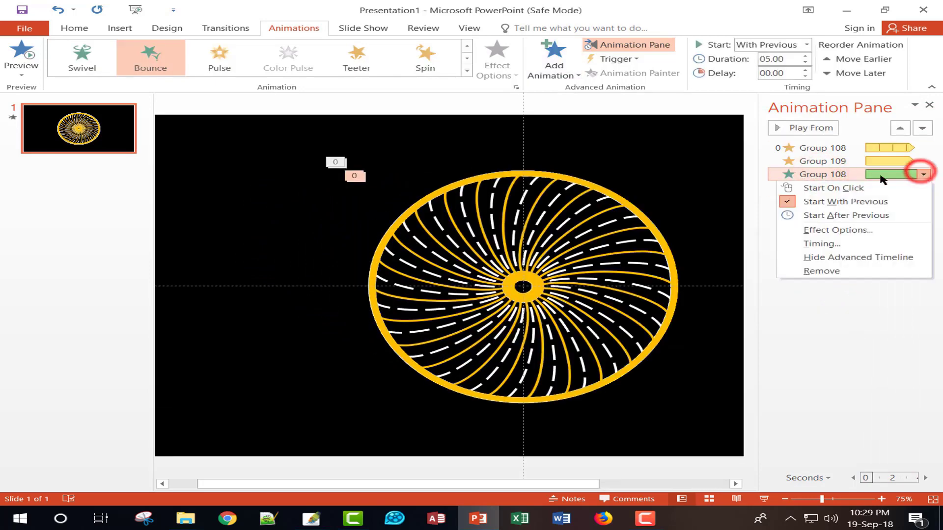
{"action": "left_click", "coordinate": [812, 230]}
{"action": "left_click", "coordinate": [844, 233]}
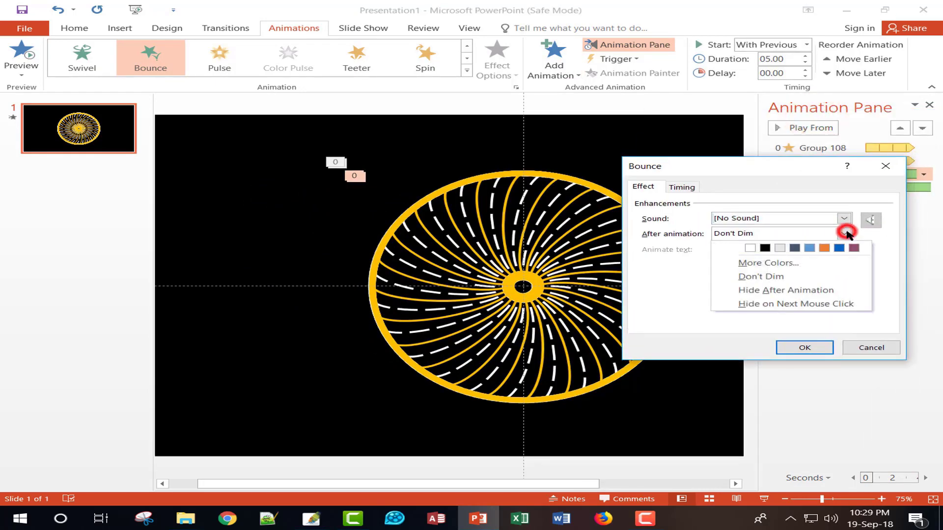
{"action": "left_click", "coordinate": [683, 187]}
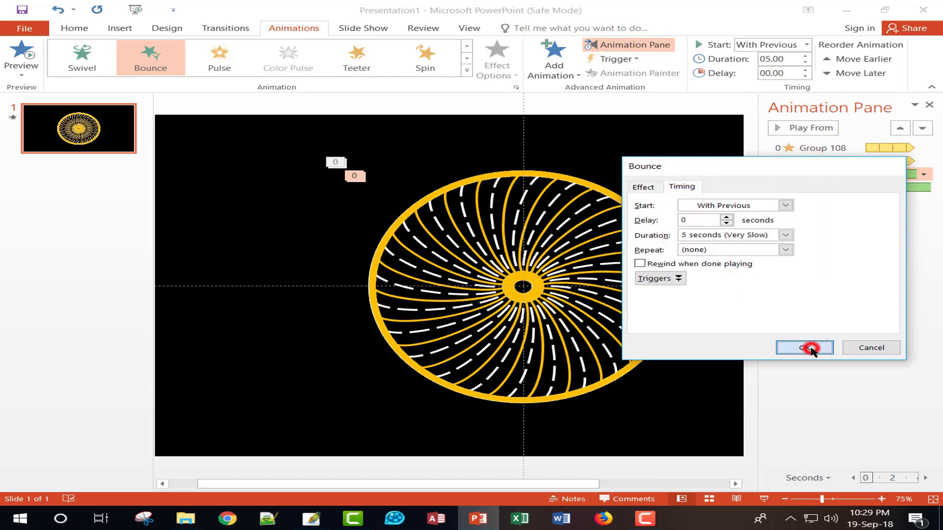
{"action": "left_click", "coordinate": [810, 348]}
{"action": "left_click", "coordinate": [842, 175]}
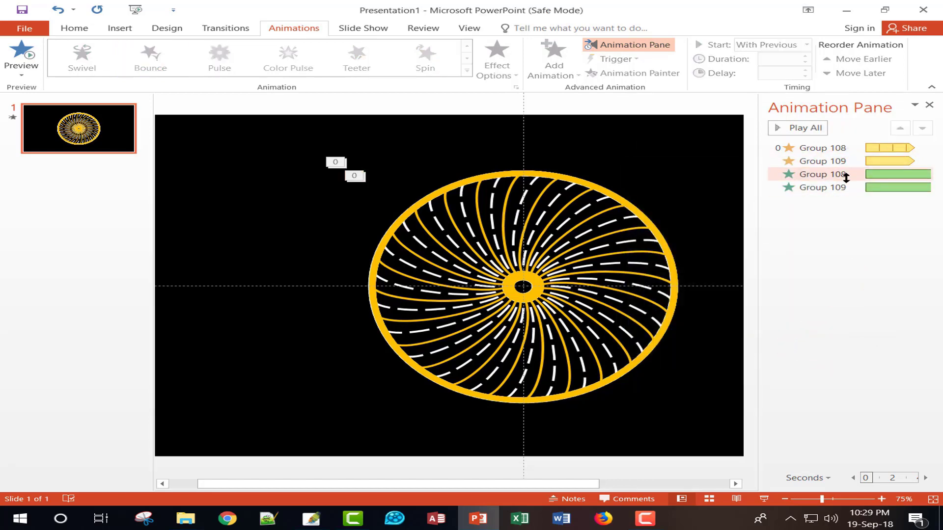
{"action": "left_click", "coordinate": [846, 176]}
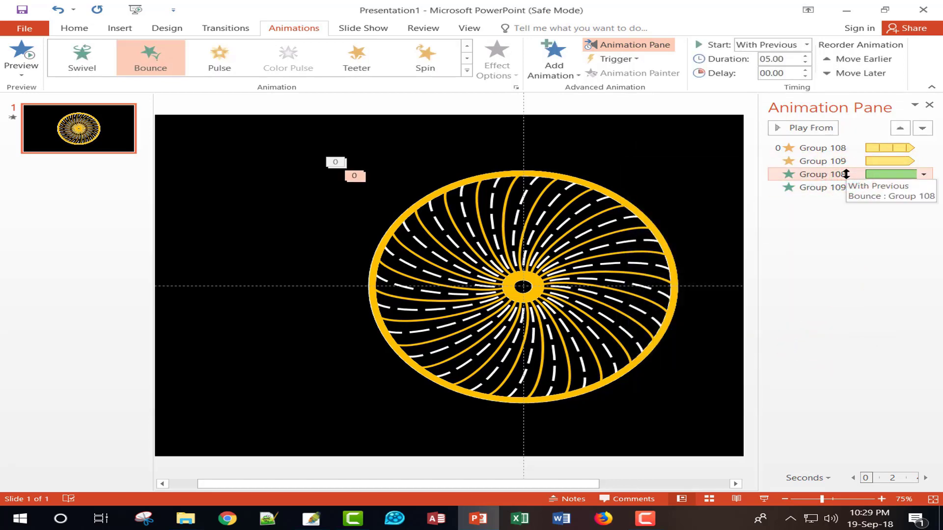
{"action": "left_click", "coordinate": [851, 321]}
Step: Select the Bounce rows, then select the two Spin animations in the Animation Pane
{"action": "left_click", "coordinate": [820, 191]}
{"action": "left_click", "coordinate": [819, 176], "text": "ctrl"}
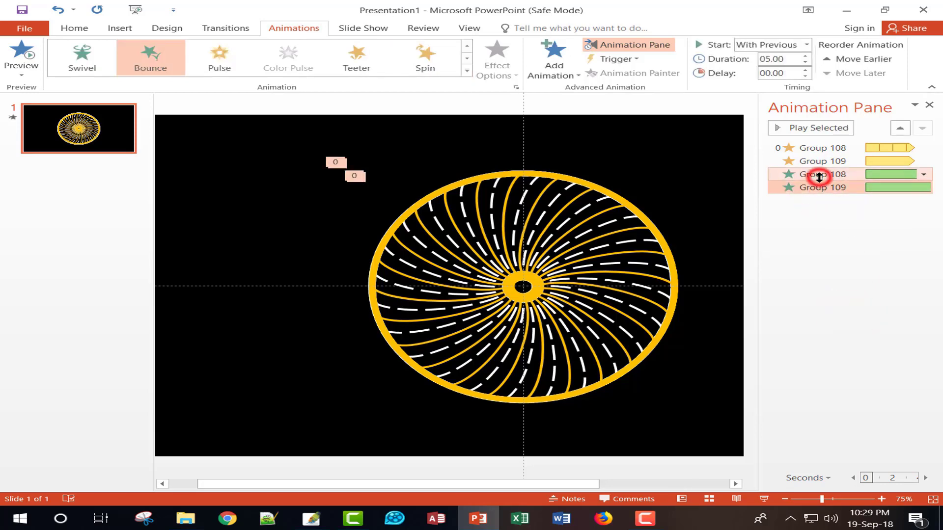
{"action": "left_click", "coordinate": [820, 147]}
{"action": "left_click", "coordinate": [819, 161], "text": "shift"}
Step: Drag the Spin animations below the Bounce rows and run the slide show
{"action": "left_click_drag", "start_coordinate": [818, 152], "coordinate": [823, 219]}
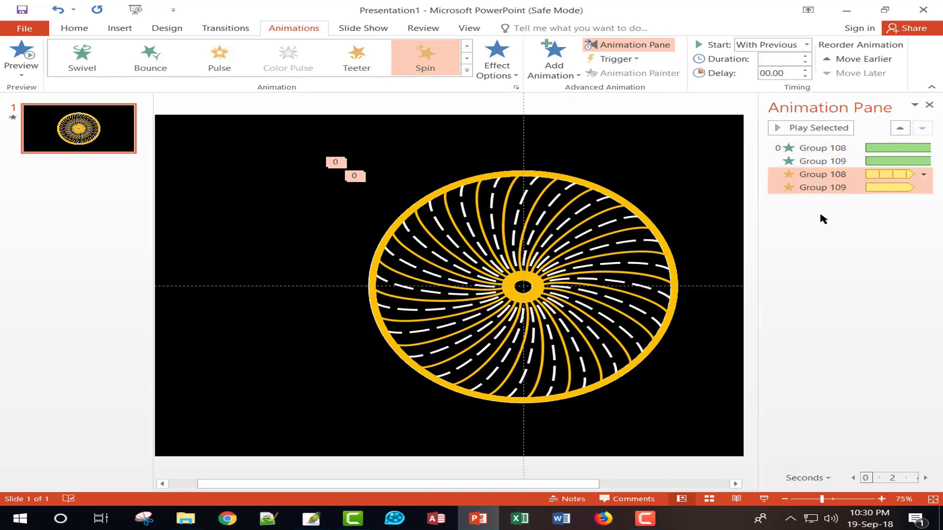
{"action": "left_click", "coordinate": [828, 227]}
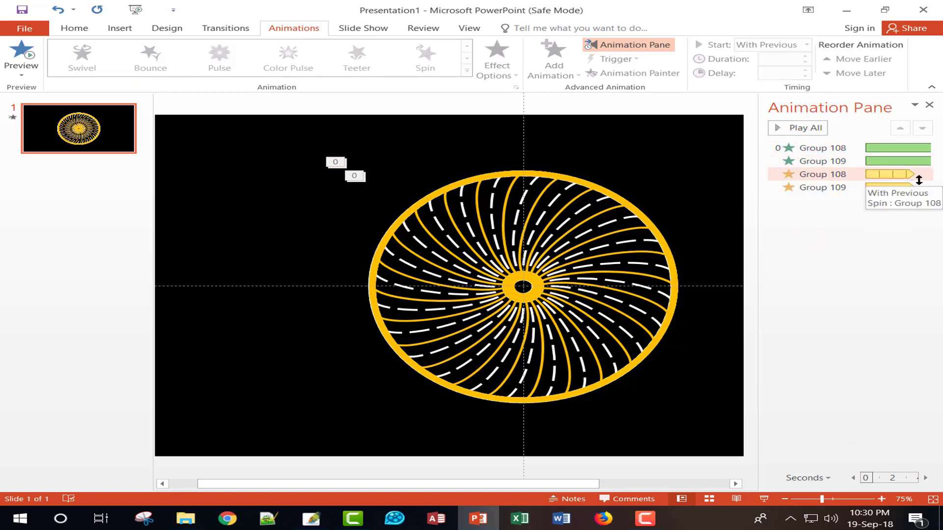
{"action": "left_click", "coordinate": [764, 499]}
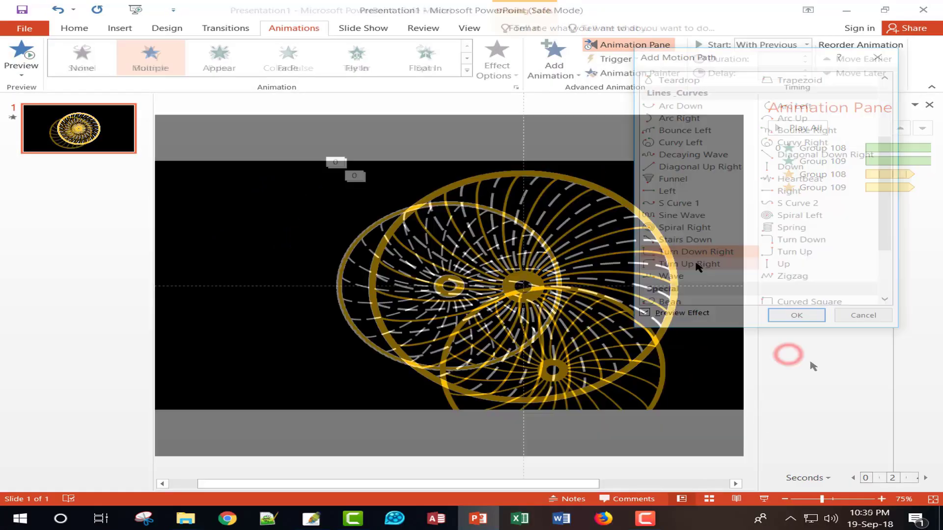
Step: Apply a Zigzag motion path to Group 108 and stretch it past the slide's right edge
{"action": "left_click", "coordinate": [688, 276]}
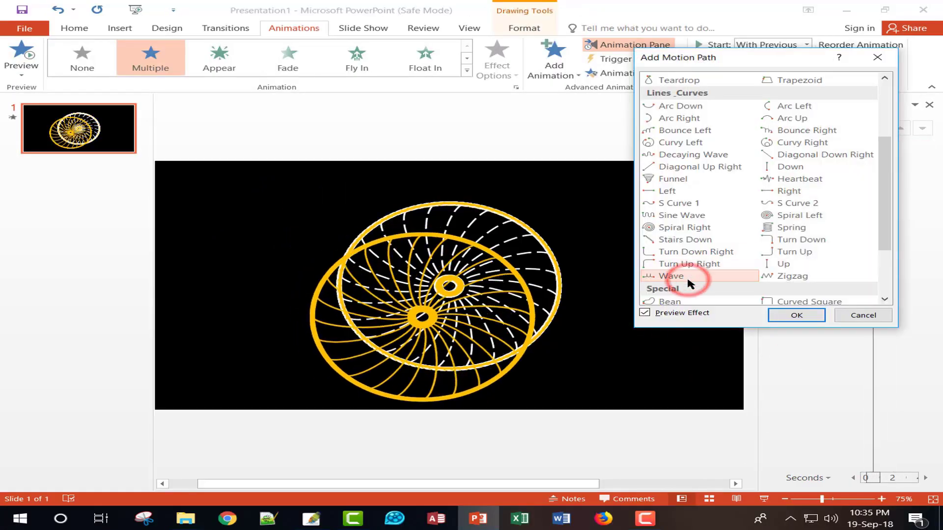
{"action": "left_click", "coordinate": [794, 275]}
{"action": "scroll", "coordinate": [795, 274], "scroll_direction": "down", "scroll_amount": 3}
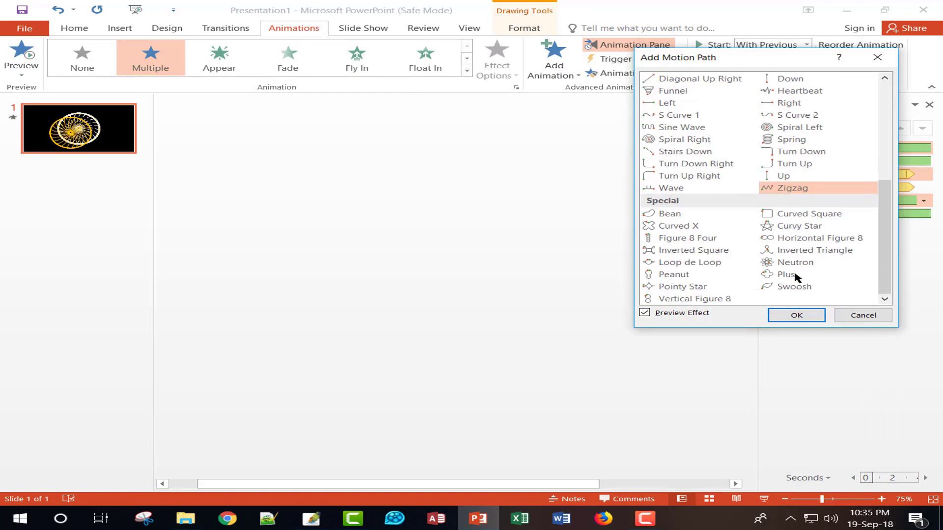
{"action": "left_click", "coordinate": [802, 315]}
{"action": "scroll", "coordinate": [796, 316], "scroll_direction": "down", "scroll_amount": 3}
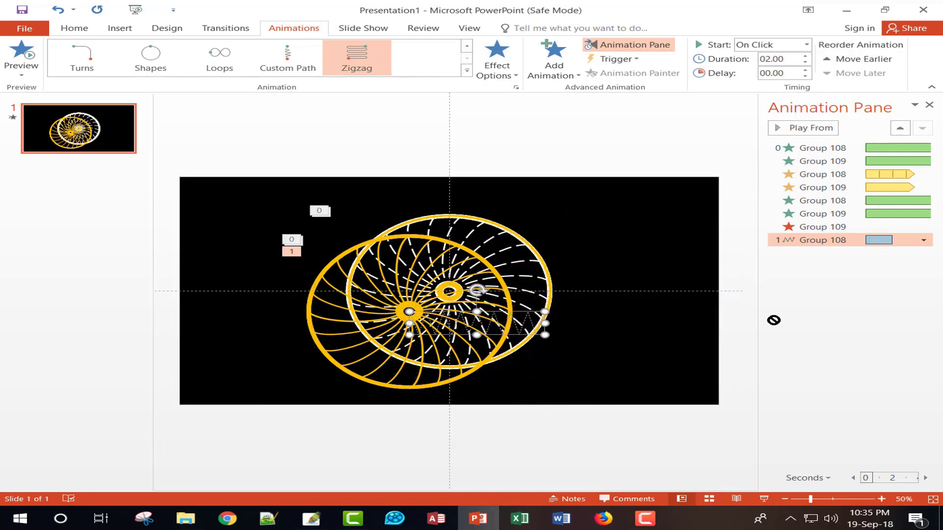
{"action": "left_click", "coordinate": [628, 437]}
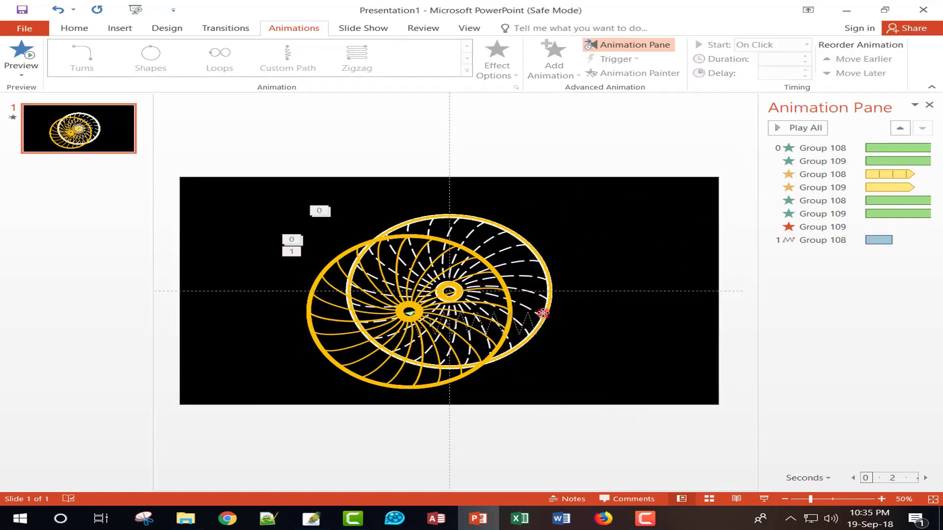
{"action": "left_click_drag", "start_coordinate": [543, 313], "coordinate": [907, 320]}
{"action": "left_click", "coordinate": [579, 432]}
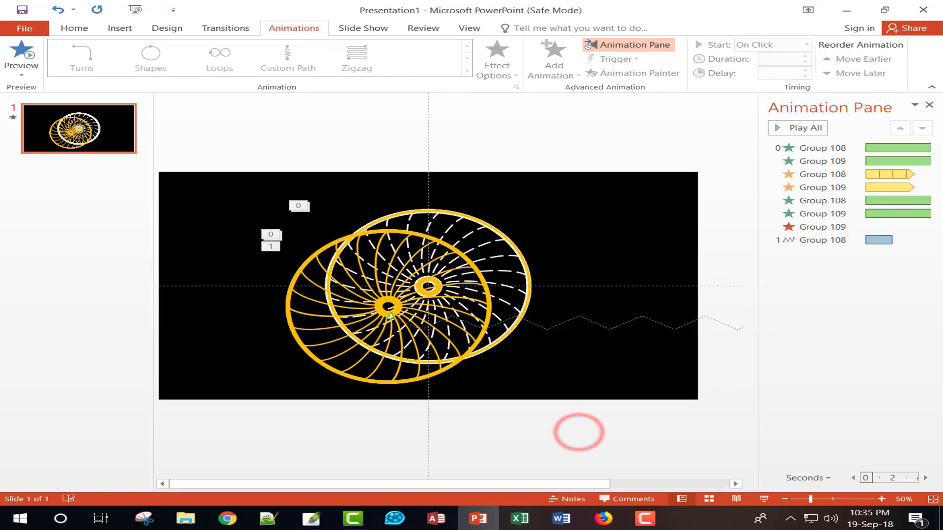
Step: Set the Zigzag path to start After Previous with a 5-second duration
{"action": "left_click", "coordinate": [634, 322]}
{"action": "left_click", "coordinate": [923, 240]}
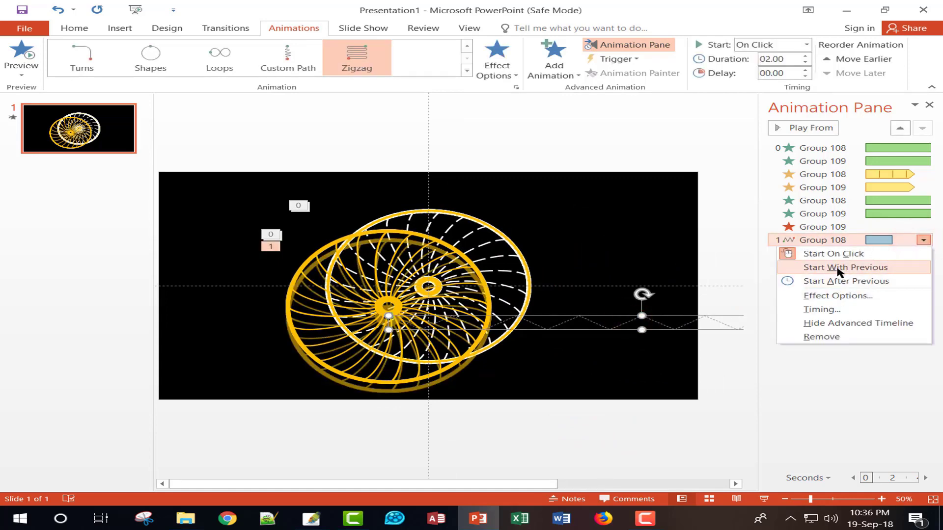
{"action": "left_click", "coordinate": [838, 267]}
{"action": "left_click", "coordinate": [924, 240]}
{"action": "left_click", "coordinate": [811, 280]}
{"action": "left_click", "coordinate": [925, 240]}
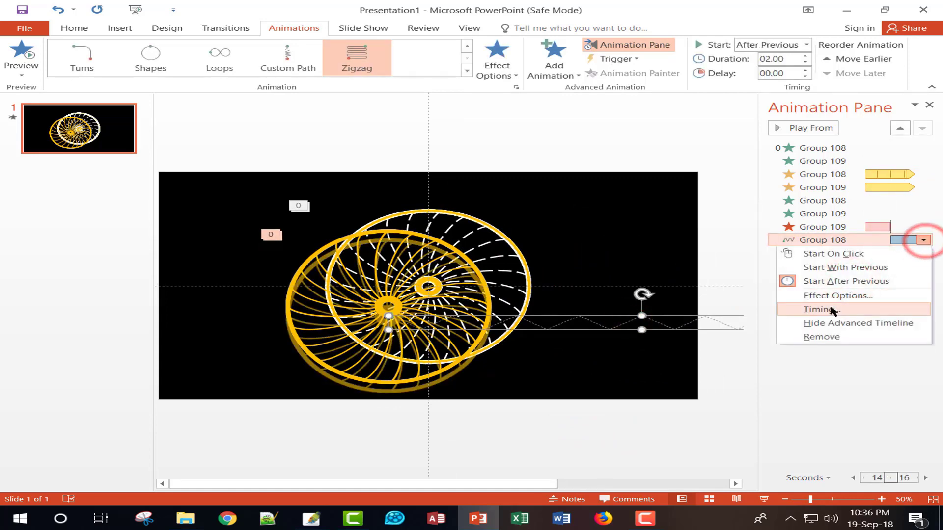
{"action": "left_click", "coordinate": [806, 309]}
{"action": "left_click", "coordinate": [783, 212]}
{"action": "left_click", "coordinate": [747, 225]}
{"action": "left_click", "coordinate": [808, 370]}
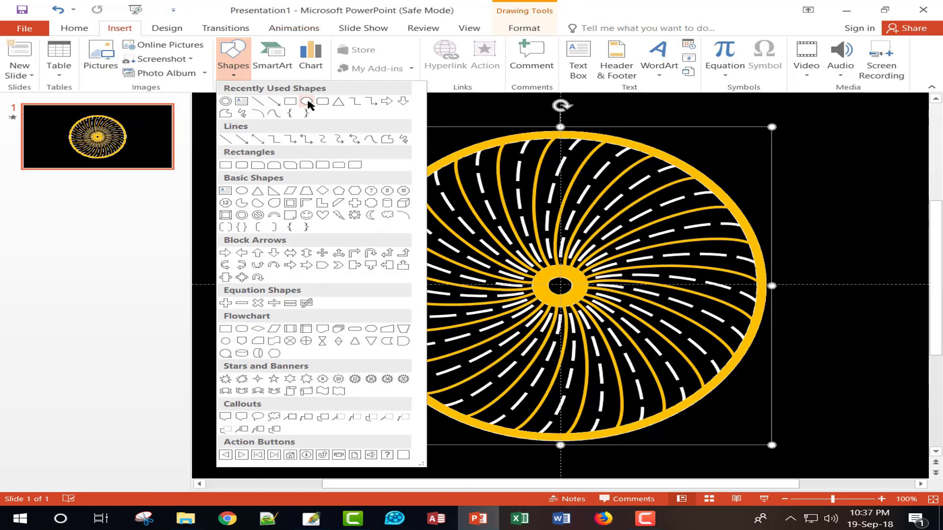
{"action": "left_click", "coordinate": [307, 102]}
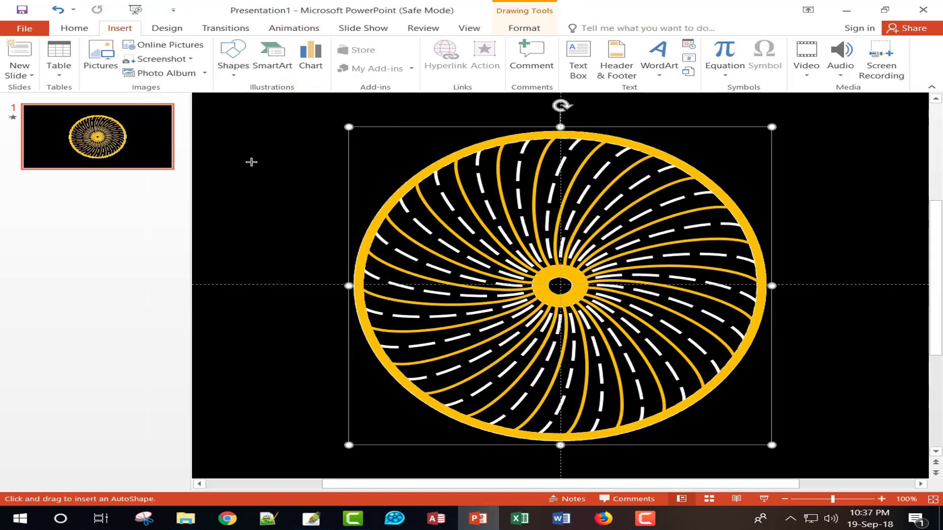
Step: Draw a circle at the wheel's centre, fill it gold, and set No Outline
{"action": "left_click_drag", "start_coordinate": [250, 162], "coordinate": [552, 294]}
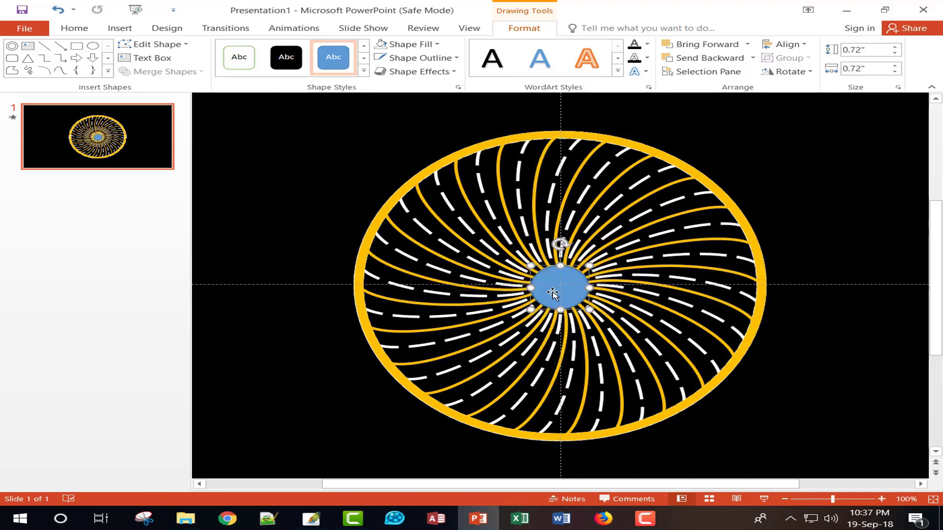
{"action": "left_click", "coordinate": [444, 46]}
{"action": "left_click", "coordinate": [400, 140]}
{"action": "left_click", "coordinate": [445, 58]}
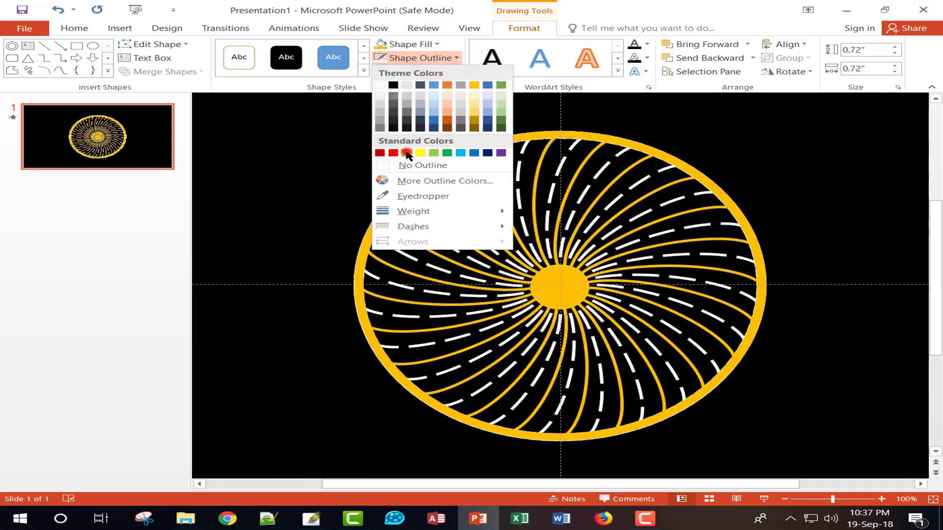
{"action": "left_click", "coordinate": [400, 162]}
{"action": "left_click", "coordinate": [841, 353]}
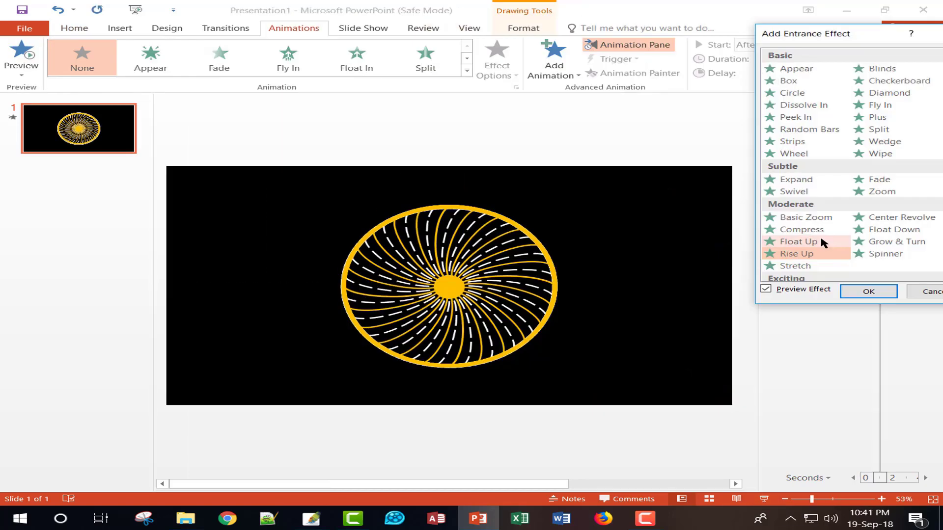
Step: Apply the Rise Up entrance to the yellow hub, starting With Previous
{"action": "scroll", "coordinate": [824, 242], "scroll_direction": "down", "scroll_amount": 2}
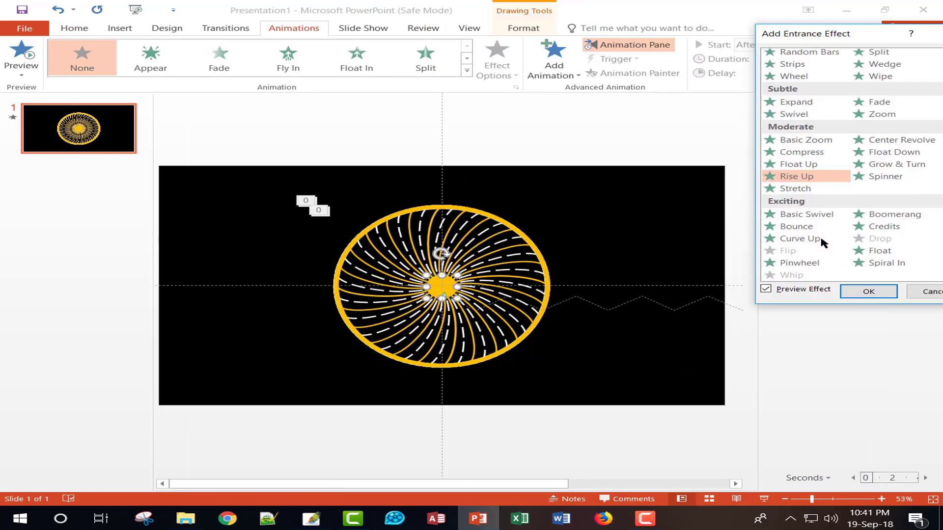
{"action": "left_click", "coordinate": [867, 291]}
{"action": "left_click", "coordinate": [923, 252]}
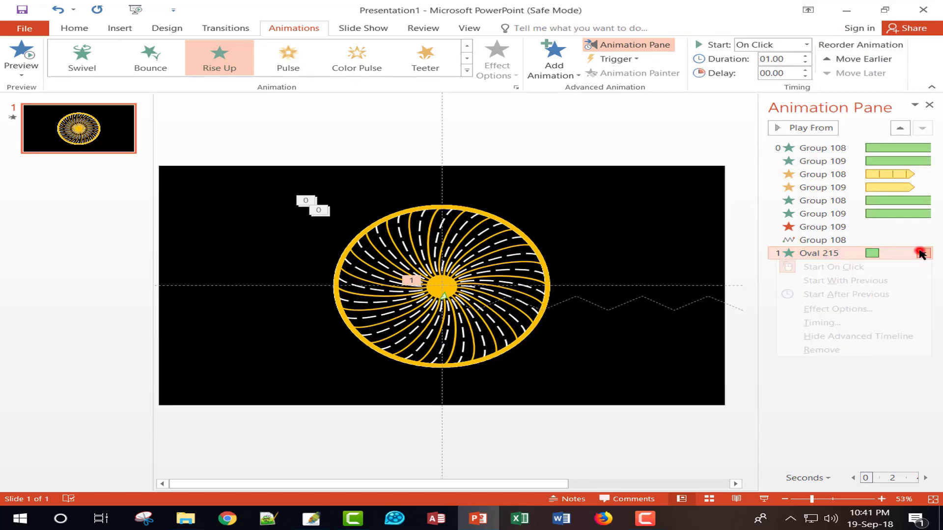
{"action": "left_click", "coordinate": [840, 280]}
Step: Set the hub's Rise Up duration to 5 seconds
{"action": "left_click", "coordinate": [923, 253]}
{"action": "left_click", "coordinate": [815, 323]}
{"action": "left_click", "coordinate": [786, 238]}
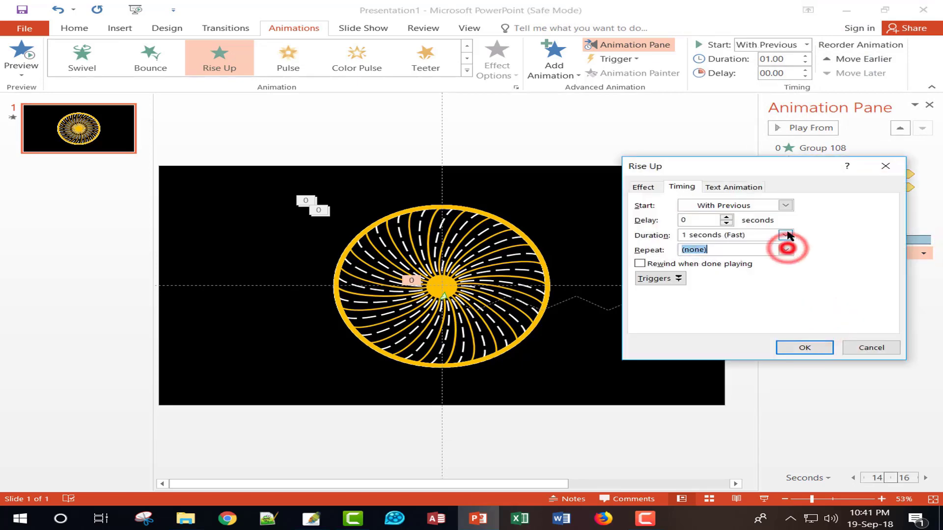
{"action": "left_click", "coordinate": [740, 246]}
{"action": "left_click", "coordinate": [805, 348]}
Step: Move the Oval 215 animation to third in the Animation Pane and start the slide show
{"action": "left_click_drag", "start_coordinate": [825, 253], "coordinate": [825, 176]}
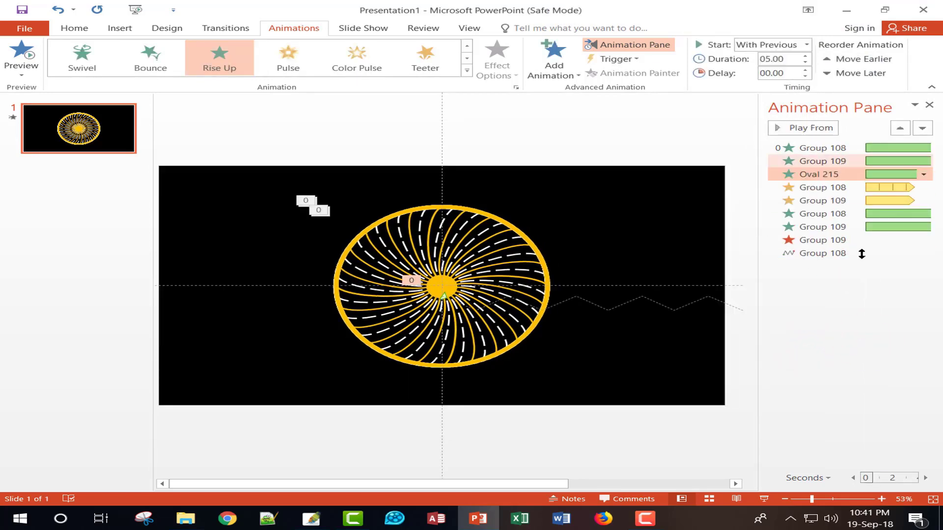
{"action": "left_click", "coordinate": [747, 366]}
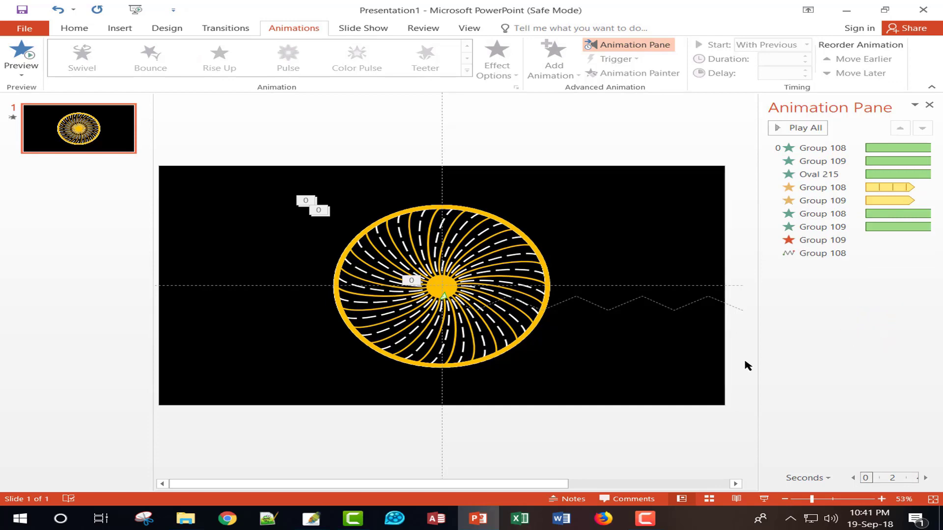
{"action": "left_click", "coordinate": [763, 500]}
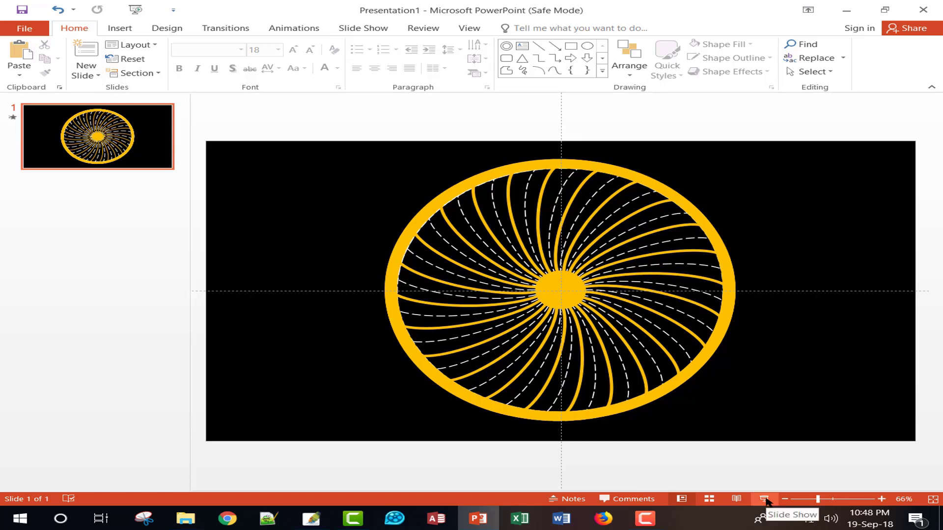
Step: Watch the slide show preview of the wheel and rising hub, then select the yellow hub
{"action": "left_click", "coordinate": [765, 500]}
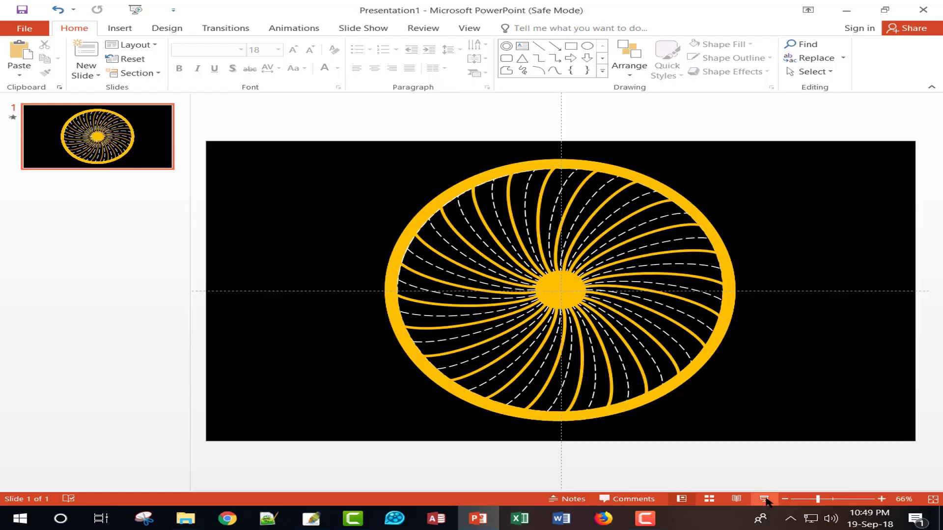
{"action": "left_click", "coordinate": [562, 295]}
{"action": "left_click", "coordinate": [292, 28]}
Step: Change Oval 215's Rise Up duration to 1 second and run the slide show
{"action": "left_click", "coordinate": [634, 44]}
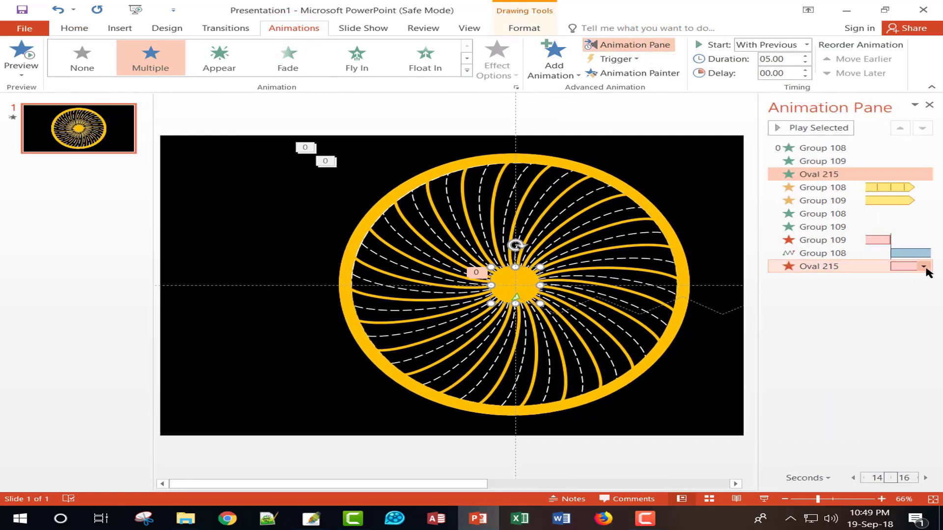
{"action": "left_click", "coordinate": [924, 266]}
{"action": "left_click", "coordinate": [805, 339]}
{"action": "left_click", "coordinate": [783, 238]}
{"action": "left_click", "coordinate": [756, 256]}
{"action": "left_click", "coordinate": [800, 344]}
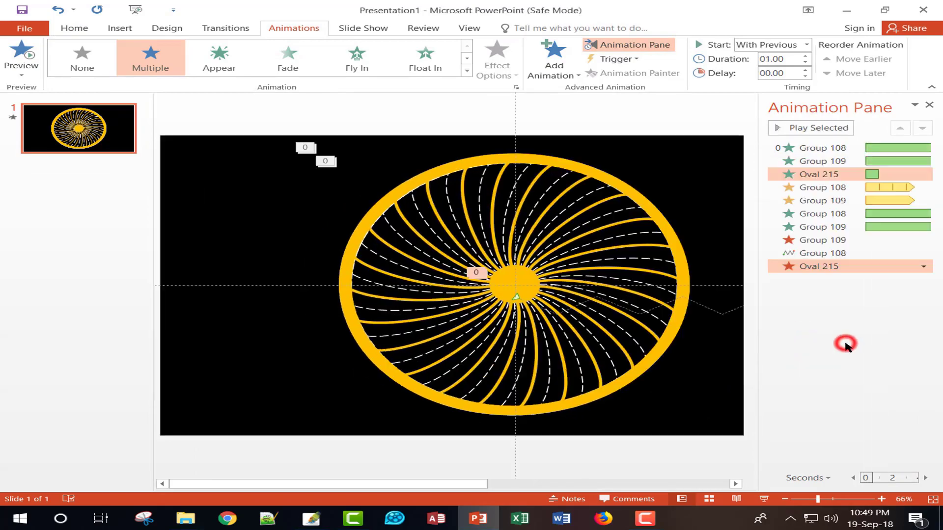
{"action": "left_click", "coordinate": [765, 498]}
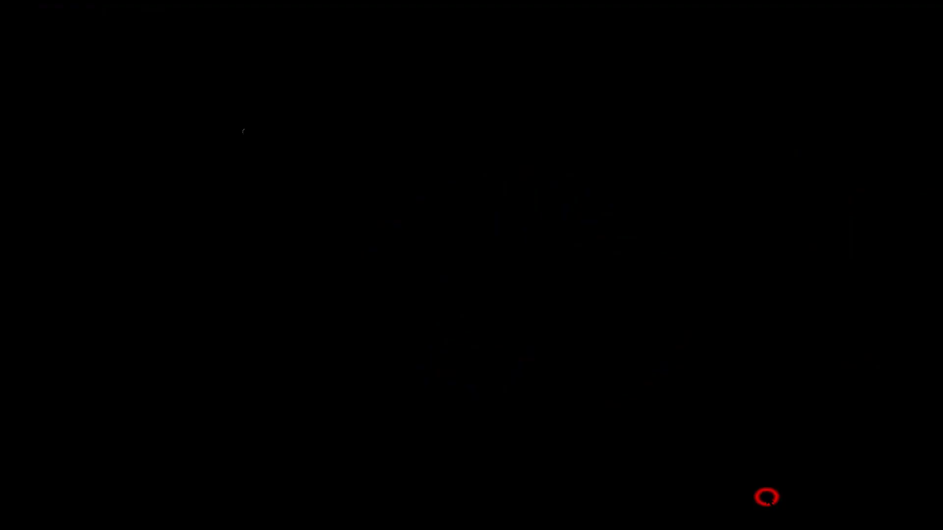